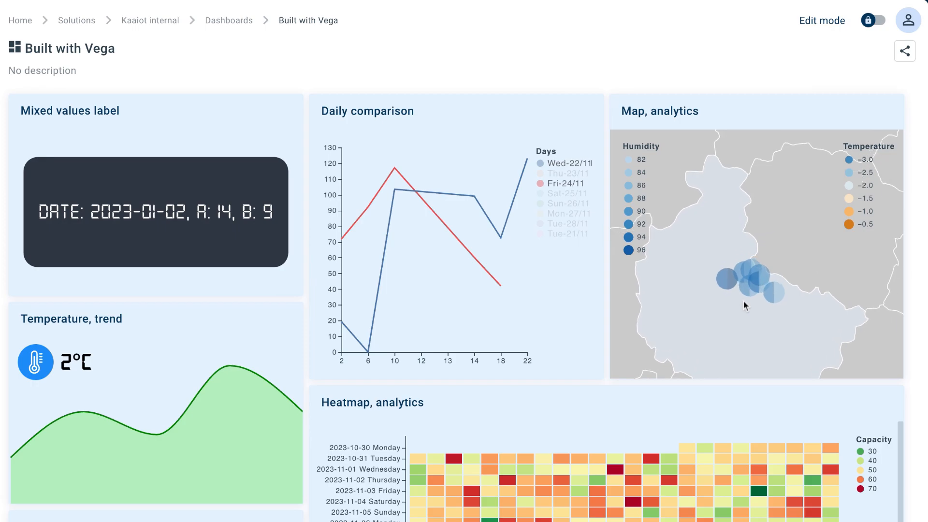
Scroll through the Built with Vega dashboard to review its existing chart widgets.
{"action": "mouse_move", "coordinate": [696, 230]}
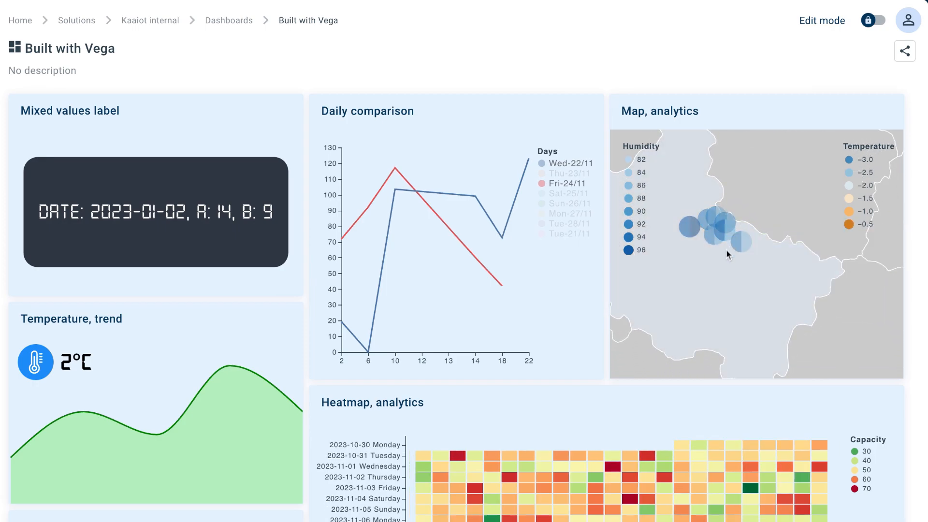
{"action": "scroll", "coordinate": [604, 353], "scroll_direction": "down", "scroll_amount": 5}
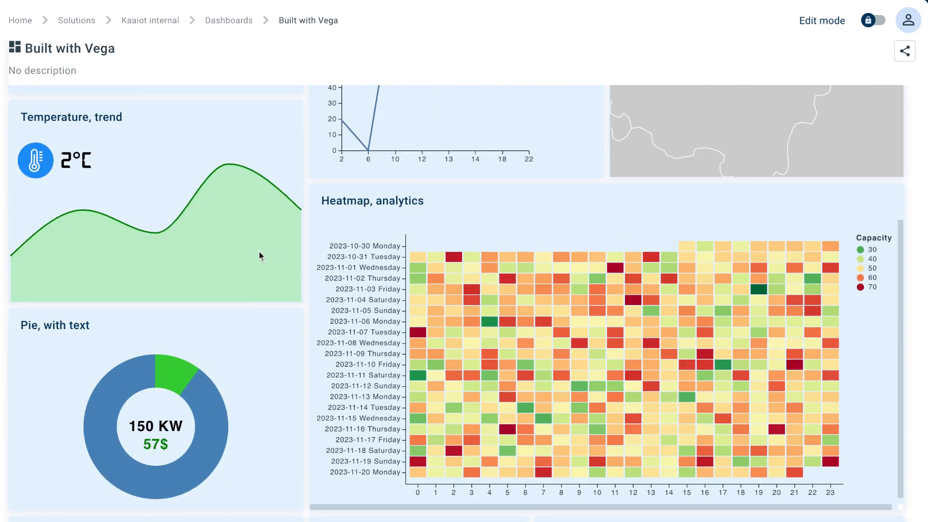
{"action": "scroll", "coordinate": [244, 255], "scroll_direction": "down", "scroll_amount": 4}
{"action": "scroll", "coordinate": [463, 235], "scroll_direction": "up", "scroll_amount": 6}
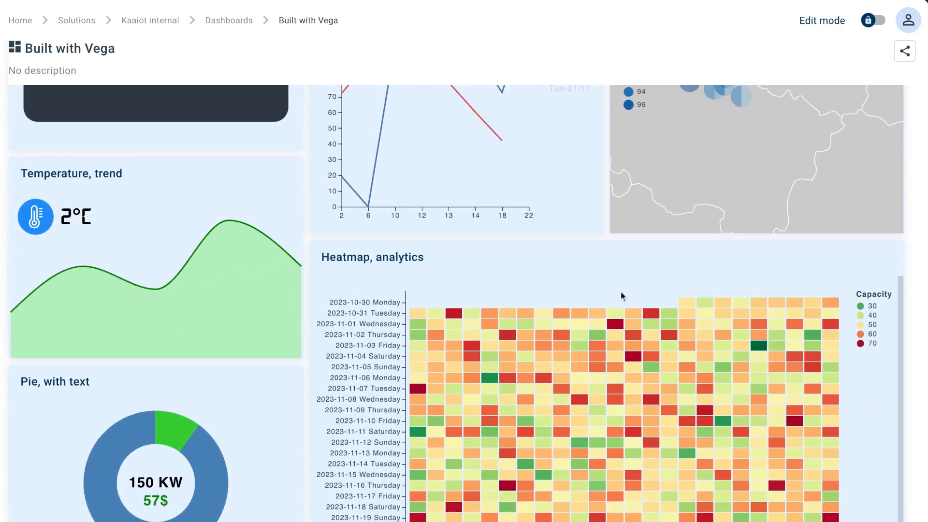
{"action": "scroll", "coordinate": [895, 360], "scroll_direction": "down", "scroll_amount": 8}
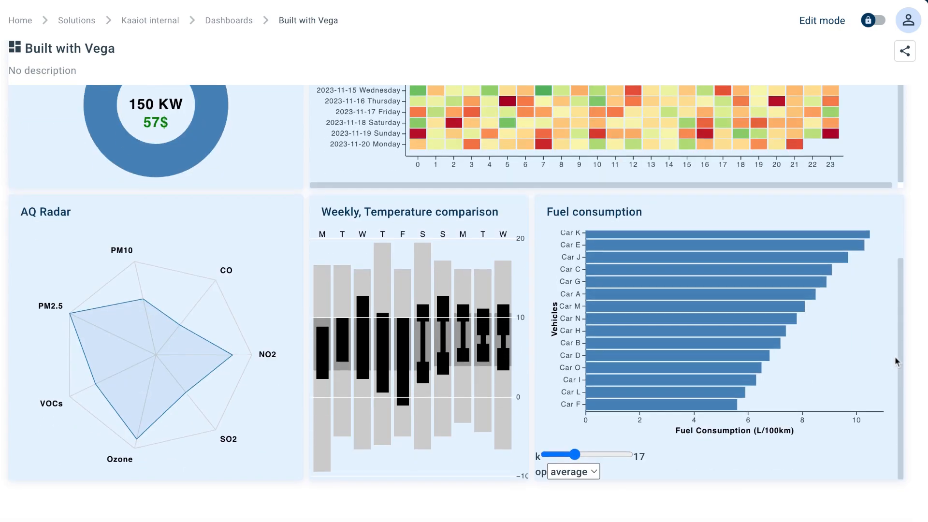
{"action": "scroll", "coordinate": [886, 355], "scroll_direction": "up", "scroll_amount": 1}
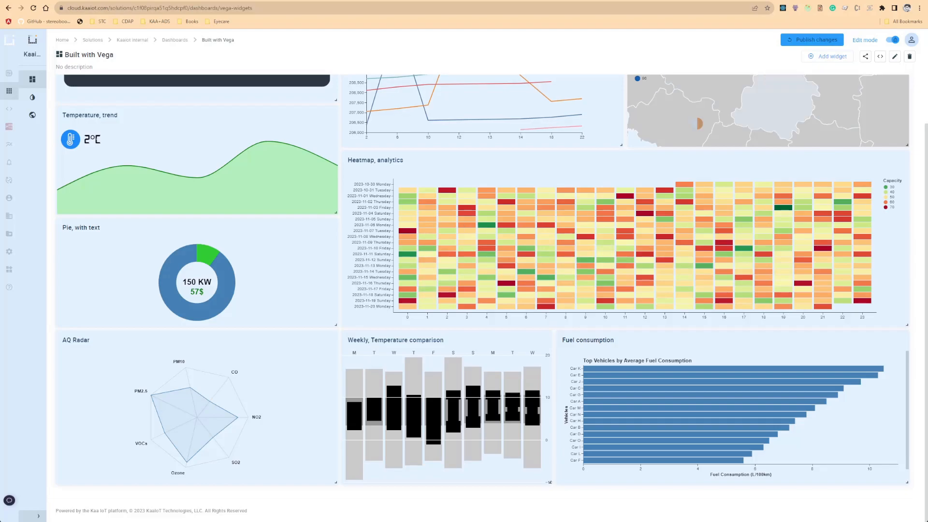
Add a new Vega chart widget from the Time series widget category to the dashboard.
{"action": "left_click", "coordinate": [829, 56]}
{"action": "left_click", "coordinate": [468, 247]}
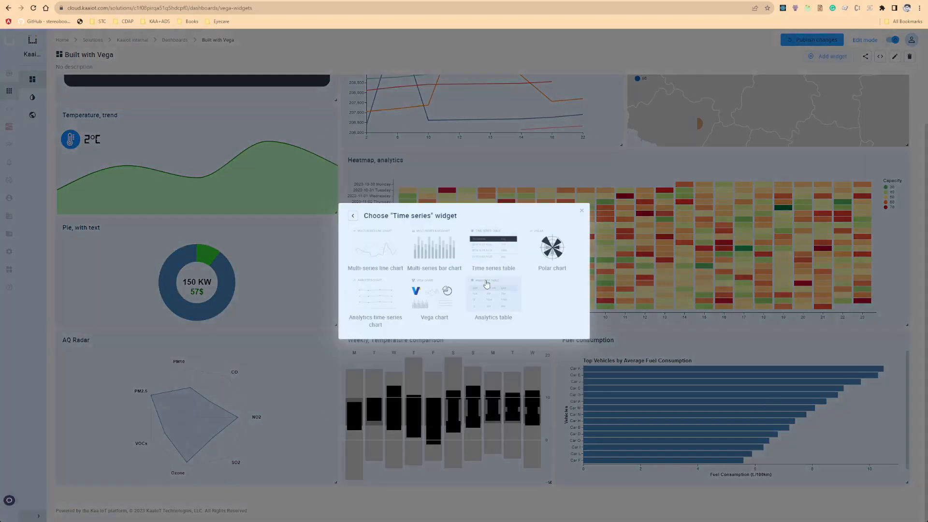
{"action": "left_click", "coordinate": [440, 312]}
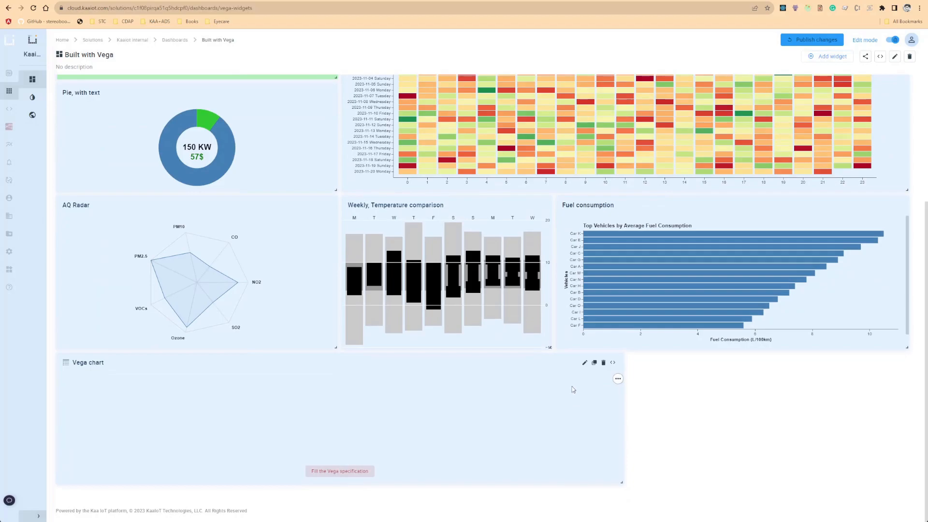
Open the new Vega chart widget's configuration and add a dataset definition named ep_data.
{"action": "left_click", "coordinate": [586, 364]}
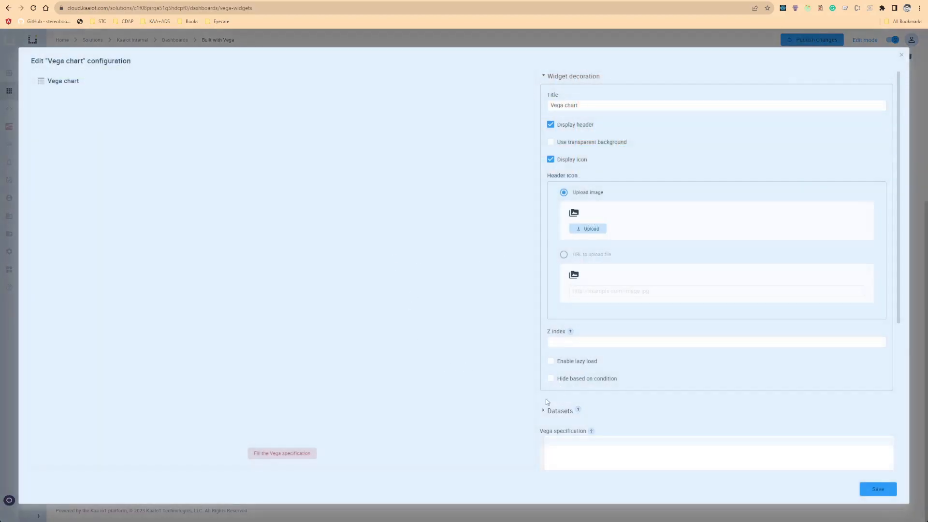
{"action": "scroll", "coordinate": [744, 324], "scroll_direction": "down", "scroll_amount": 5}
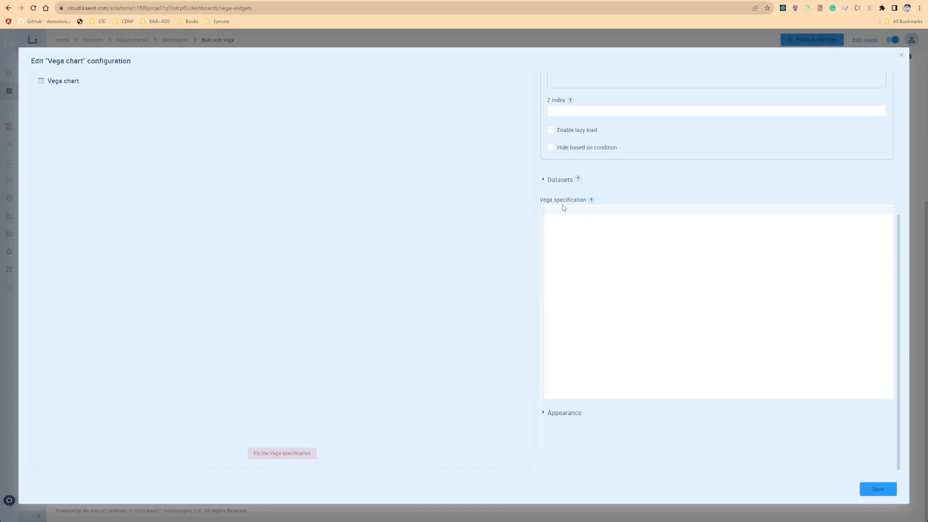
{"action": "left_click", "coordinate": [551, 181]}
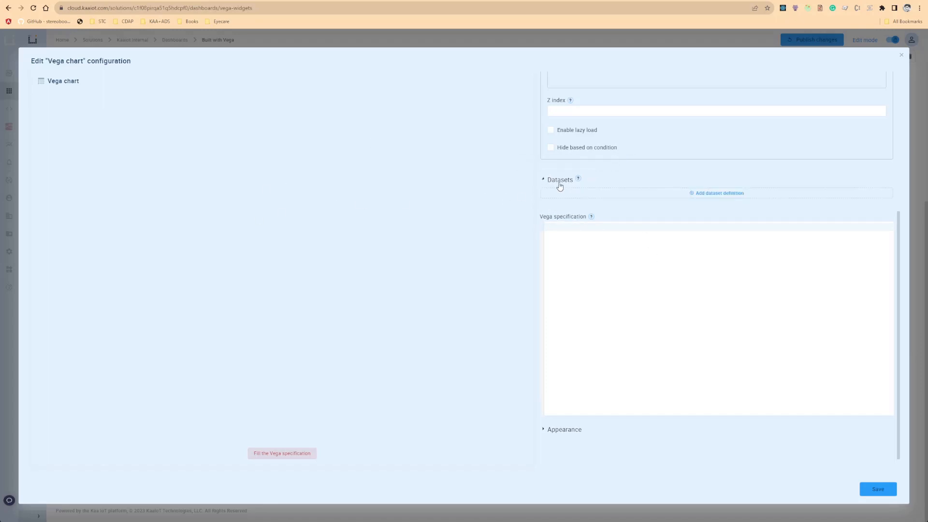
{"action": "left_click", "coordinate": [644, 197]}
{"action": "left_click", "coordinate": [639, 212]}
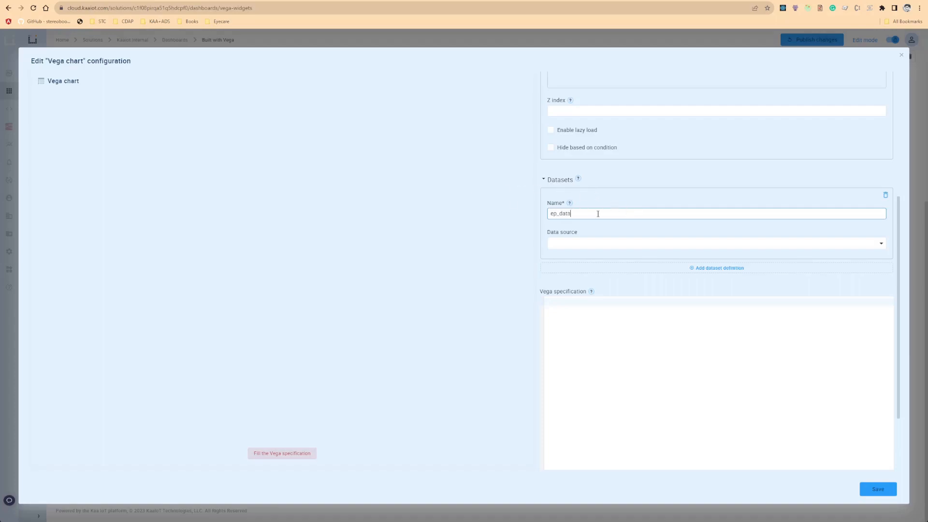
Set the ep_data dataset's data source to Last timeseries.
{"action": "left_click", "coordinate": [663, 244]}
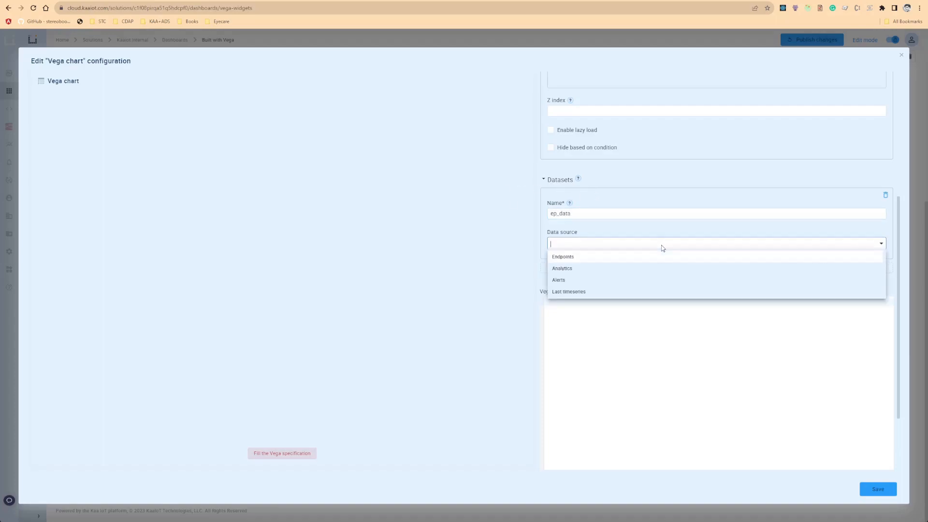
{"action": "left_click", "coordinate": [575, 296]}
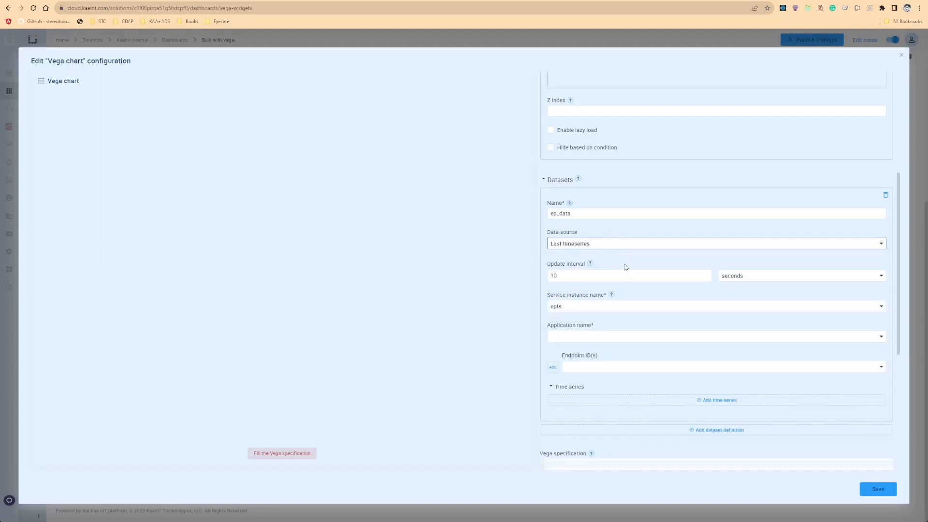
{"action": "scroll", "coordinate": [643, 261], "scroll_direction": "down", "scroll_amount": 3}
{"action": "scroll", "coordinate": [603, 130], "scroll_direction": "up", "scroll_amount": 1}
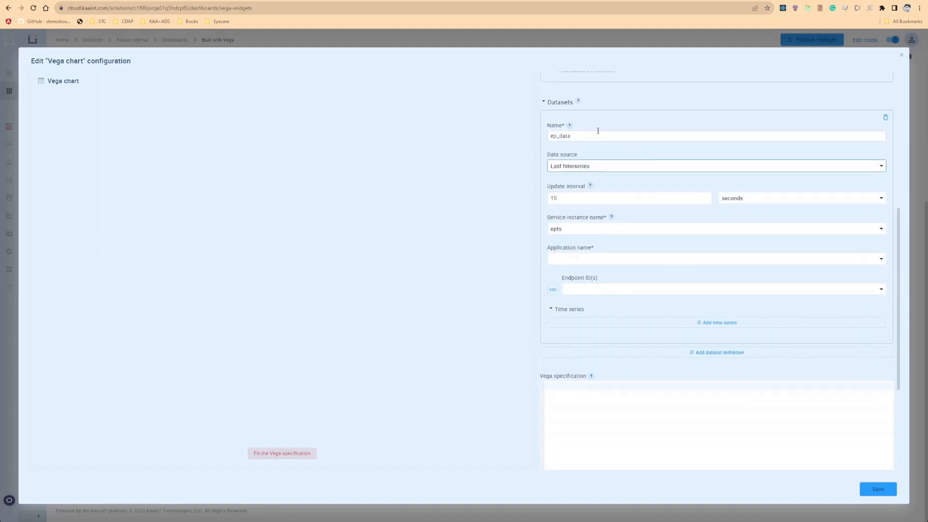
Set the dataset's application name to BMS Template demo Stand.
{"action": "left_click", "coordinate": [586, 262]}
{"action": "type", "text": "bms"}
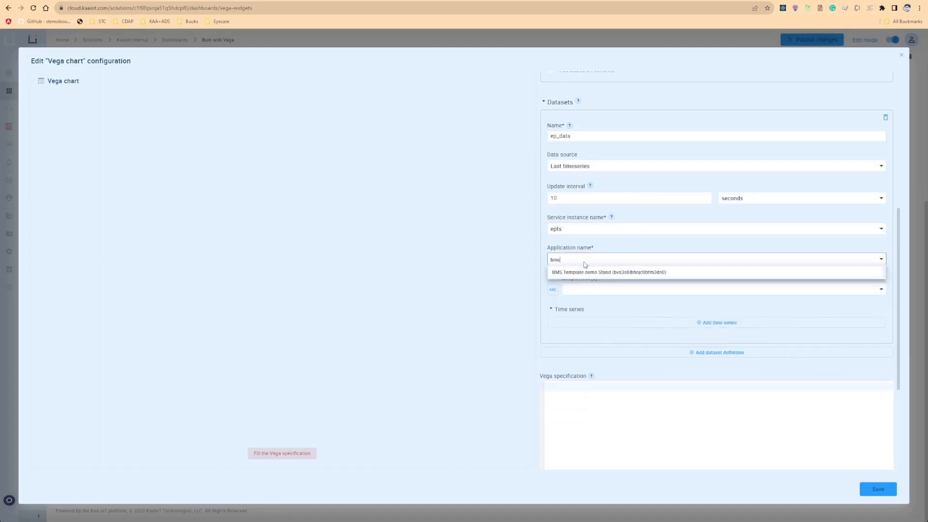
{"action": "key", "text": "Return"}
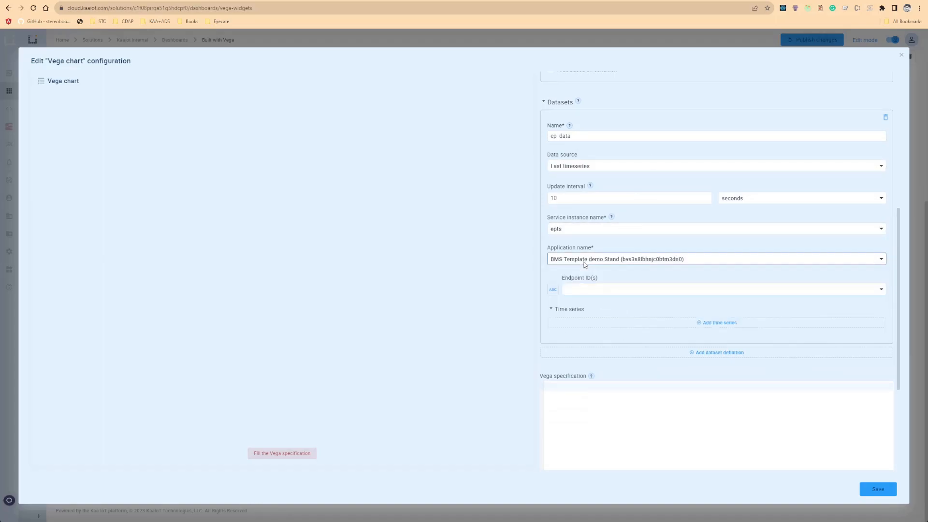
Add a time series to the dataset with the column name temperature.
{"action": "scroll", "coordinate": [619, 262], "scroll_direction": "down", "scroll_amount": 2}
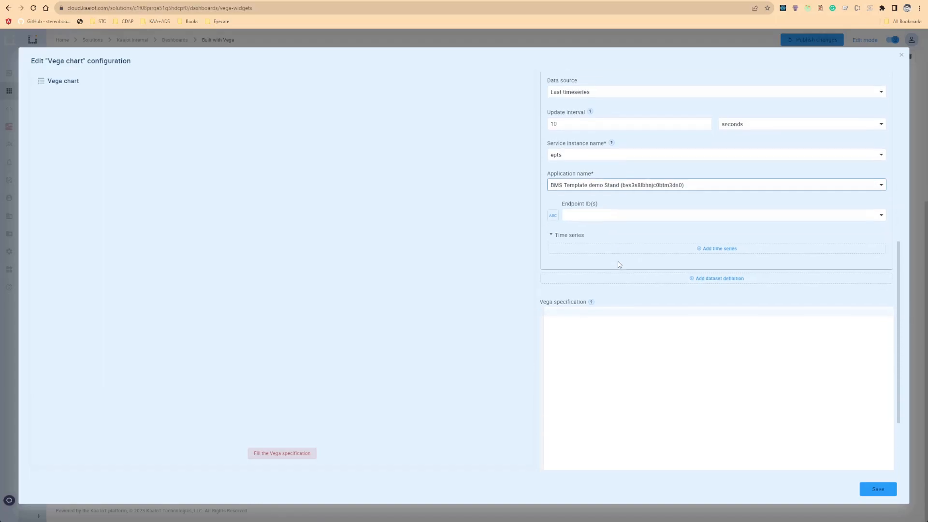
{"action": "left_click", "coordinate": [657, 249]}
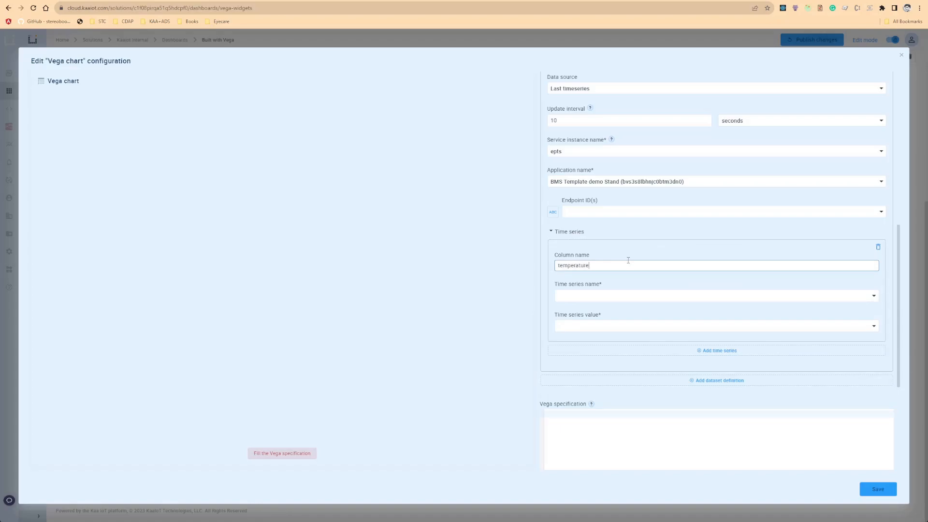
Set the time series name to auto~temperature and the time series value to values.value.
{"action": "left_click", "coordinate": [641, 296]}
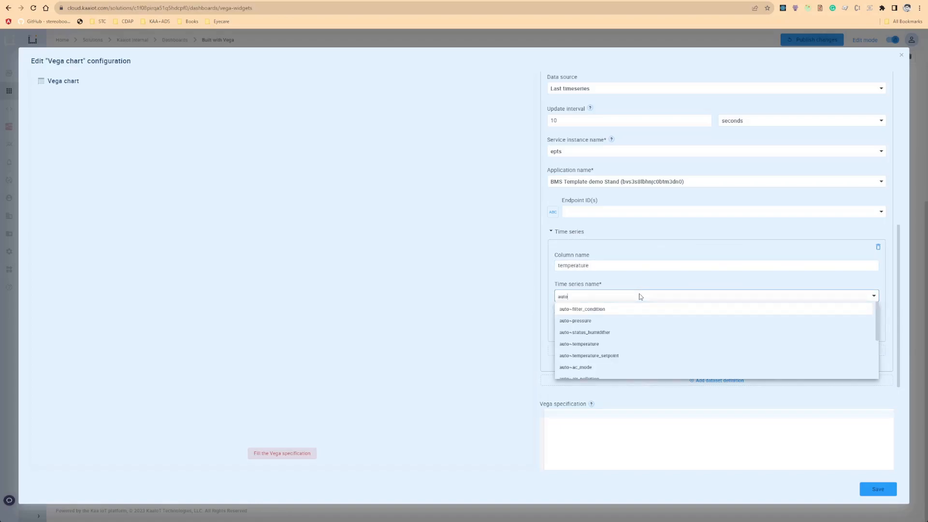
{"action": "type", "text": "temp"}
{"action": "key", "text": "Return"}
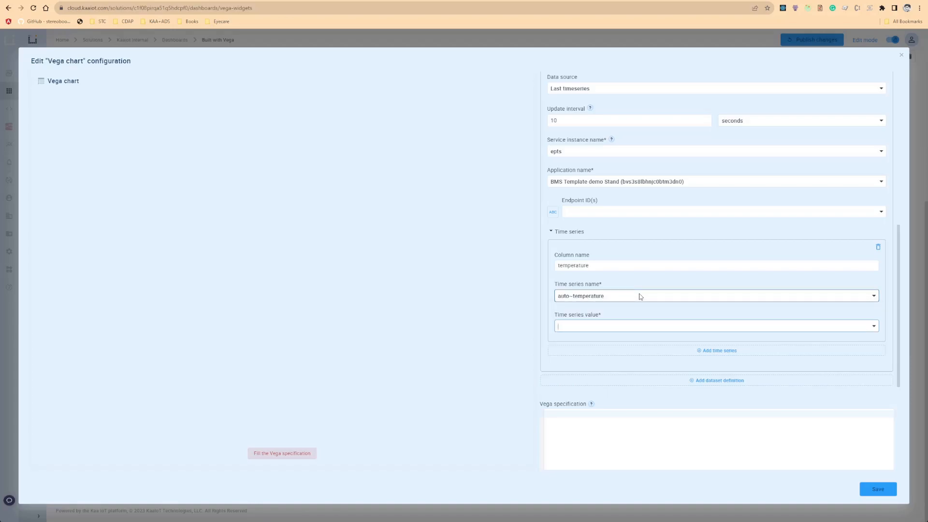
{"action": "key", "text": "Return"}
Open the Vega example gallery linked from the Vega specification help.
{"action": "scroll", "coordinate": [650, 296], "scroll_direction": "down", "scroll_amount": 4}
{"action": "left_click", "coordinate": [591, 249]}
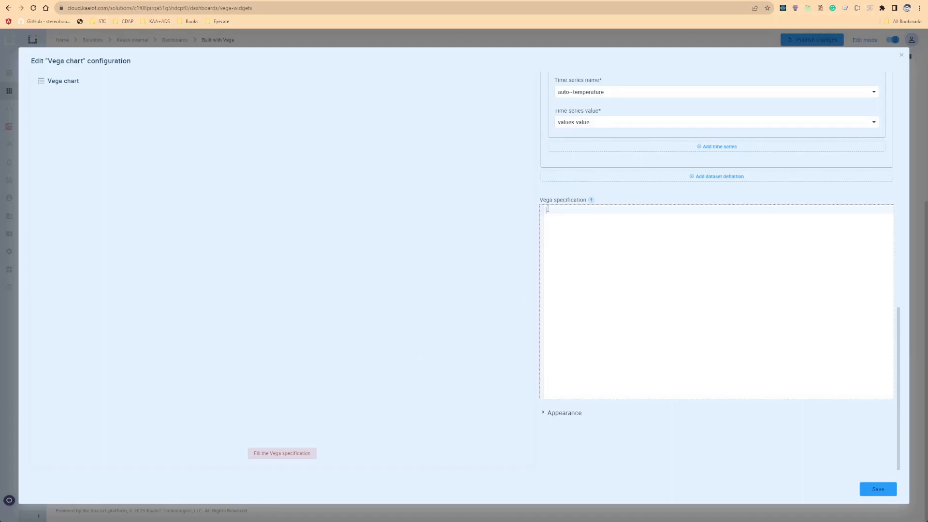
{"action": "mouse_move", "coordinate": [591, 200]}
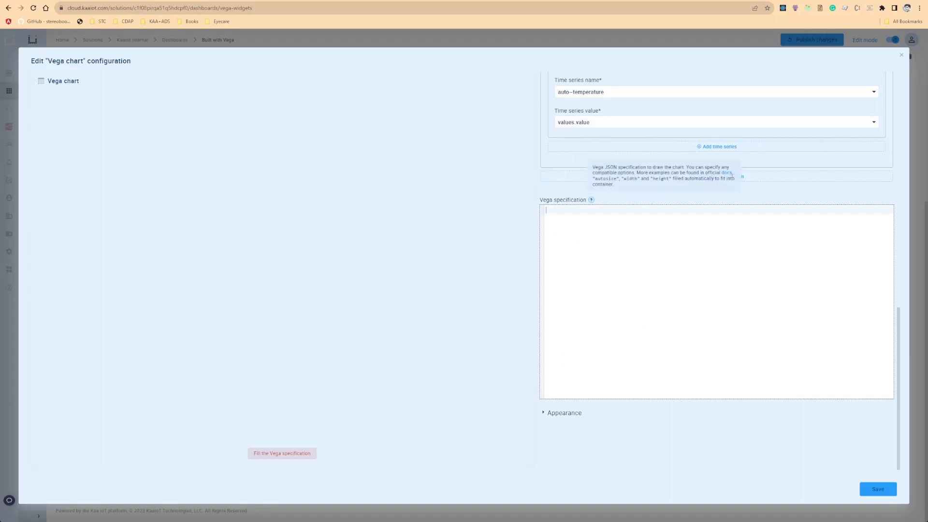
{"action": "left_click", "coordinate": [727, 173]}
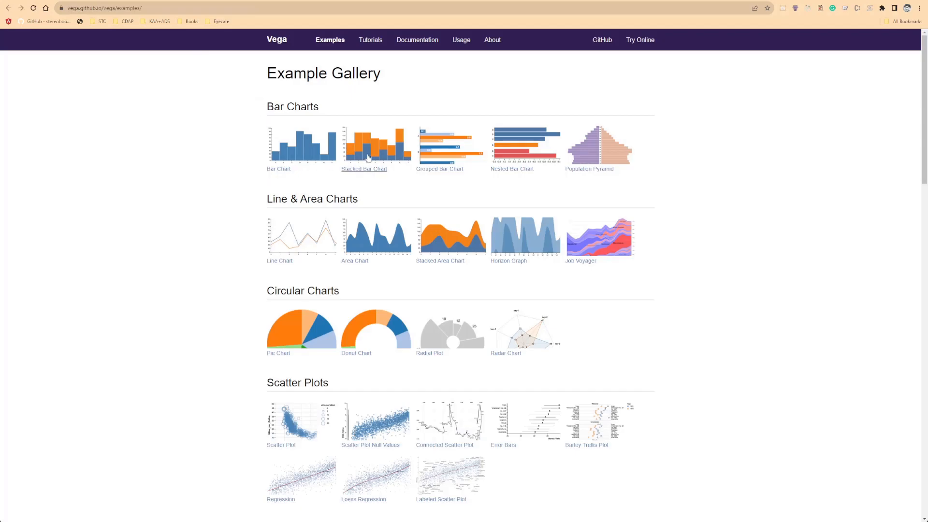
Open the Bar Chart example and copy its complete Vega JSON specification.
{"action": "left_click", "coordinate": [297, 148]}
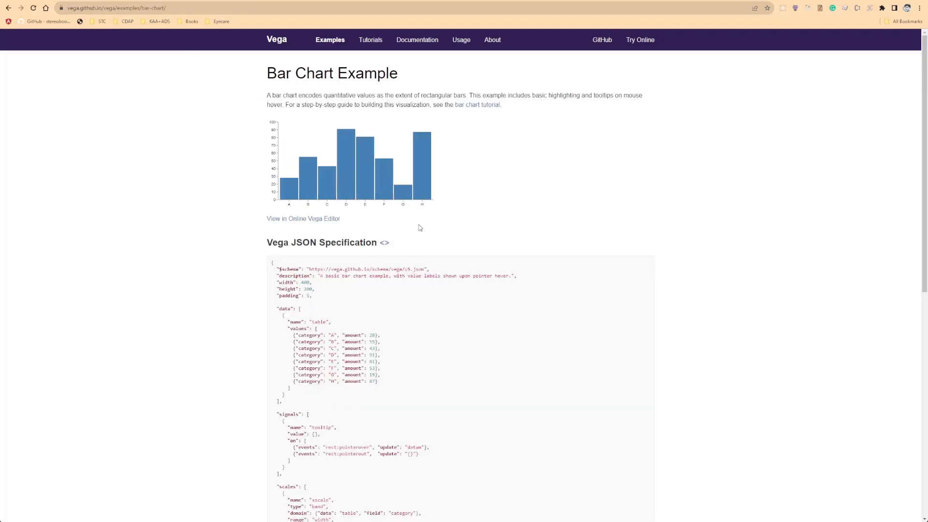
{"action": "scroll", "coordinate": [383, 237], "scroll_direction": "down", "scroll_amount": 3}
{"action": "left_click_drag", "start_coordinate": [272, 146], "coordinate": [337, 240]}
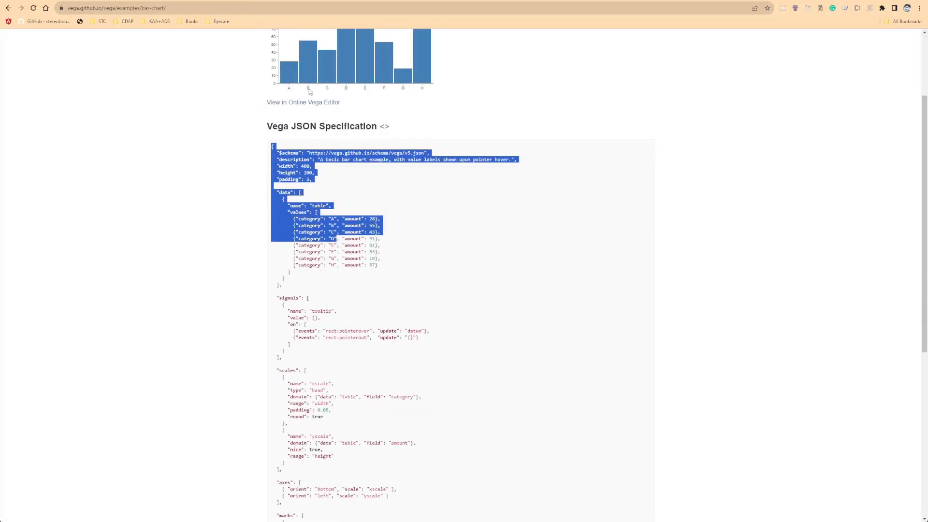
{"action": "scroll", "coordinate": [294, 145], "scroll_direction": "up", "scroll_amount": 2}
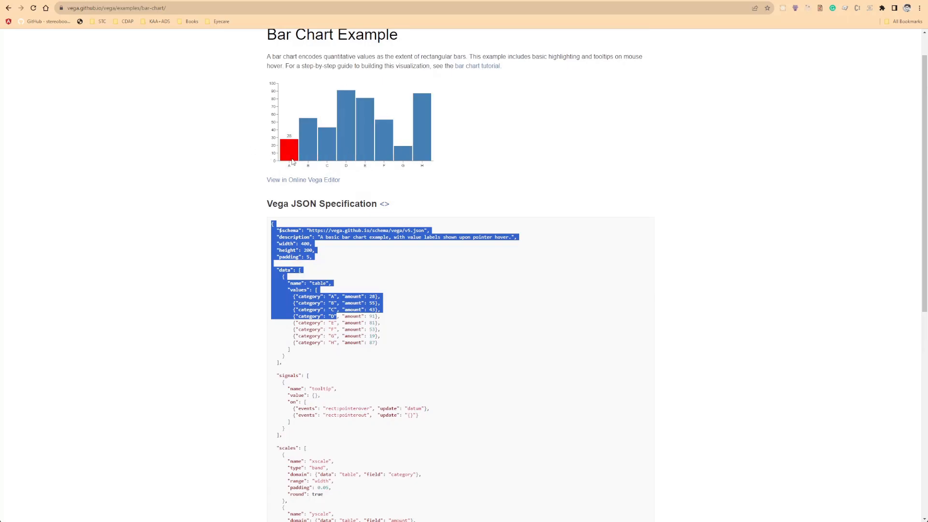
{"action": "left_click", "coordinate": [360, 282]}
{"action": "left_click_drag", "start_coordinate": [273, 224], "coordinate": [400, 346]}
{"action": "scroll", "coordinate": [217, 487], "scroll_direction": "down", "scroll_amount": 8}
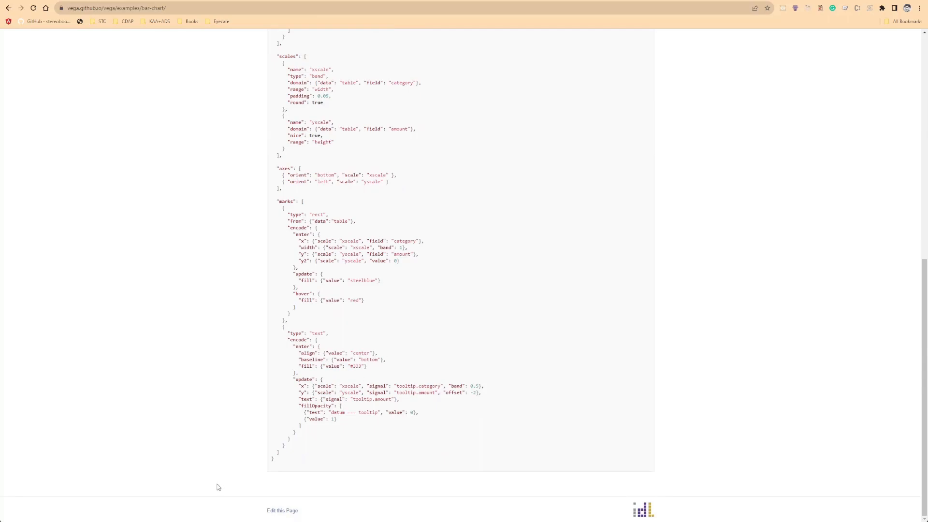
{"action": "left_click", "coordinate": [285, 459], "text": "shift"}
{"action": "key", "text": "ctrl+c"}
Paste the Bar Chart specification into the widget's Vega specification field.
{"action": "key", "text": "alt+Tab"}
{"action": "key", "text": "ctrl+v"}
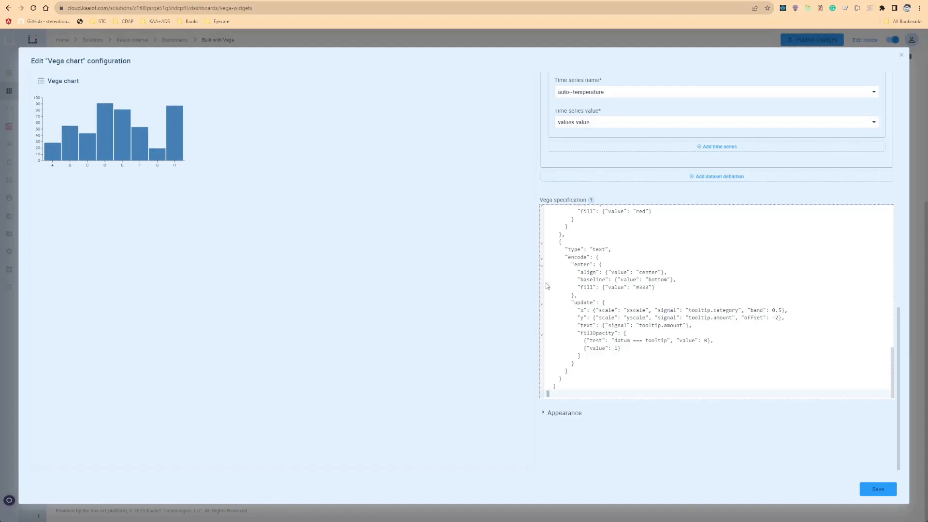
{"action": "left_click", "coordinate": [141, 1]}
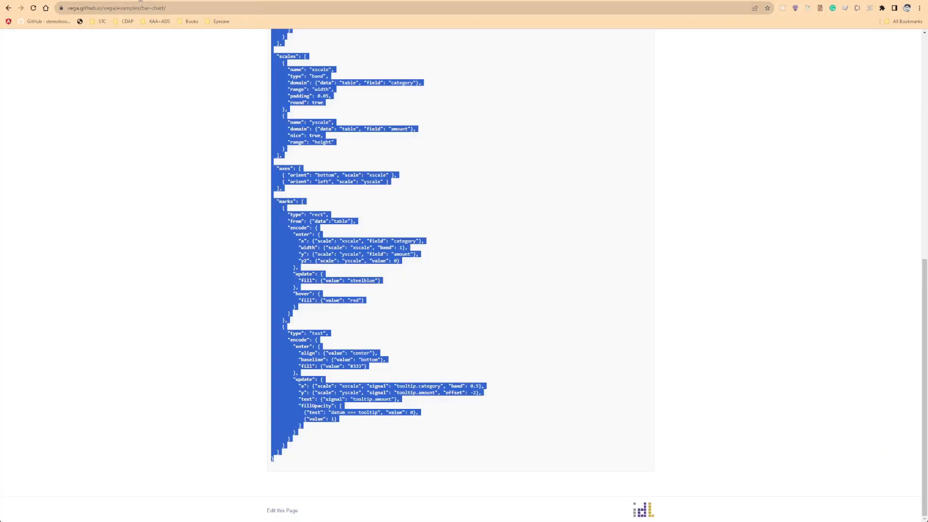
{"action": "scroll", "coordinate": [393, 193], "scroll_direction": "up", "scroll_amount": 10}
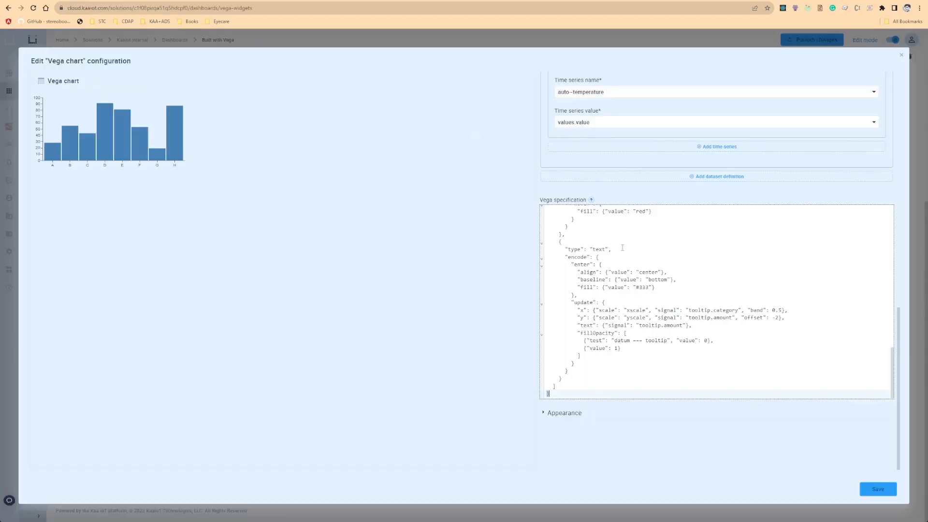
{"action": "scroll", "coordinate": [638, 281], "scroll_direction": "up", "scroll_amount": 5}
{"action": "scroll", "coordinate": [638, 280], "scroll_direction": "up", "scroll_amount": 4}
{"action": "scroll", "coordinate": [642, 287], "scroll_direction": "up", "scroll_amount": 15}
Enable Show actions in the widget's Appearance settings.
{"action": "scroll", "coordinate": [655, 240], "scroll_direction": "down", "scroll_amount": 15}
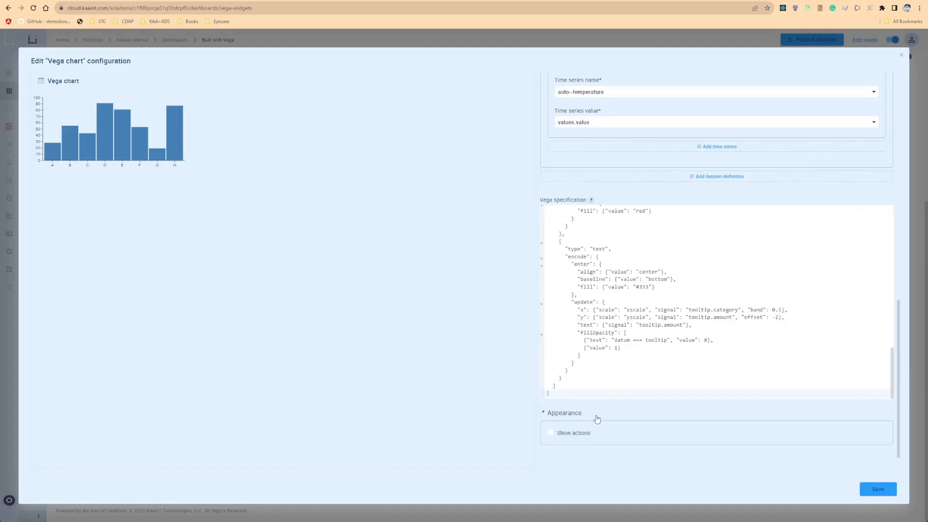
{"action": "scroll", "coordinate": [588, 418], "scroll_direction": "down", "scroll_amount": 1}
{"action": "left_click", "coordinate": [567, 406]}
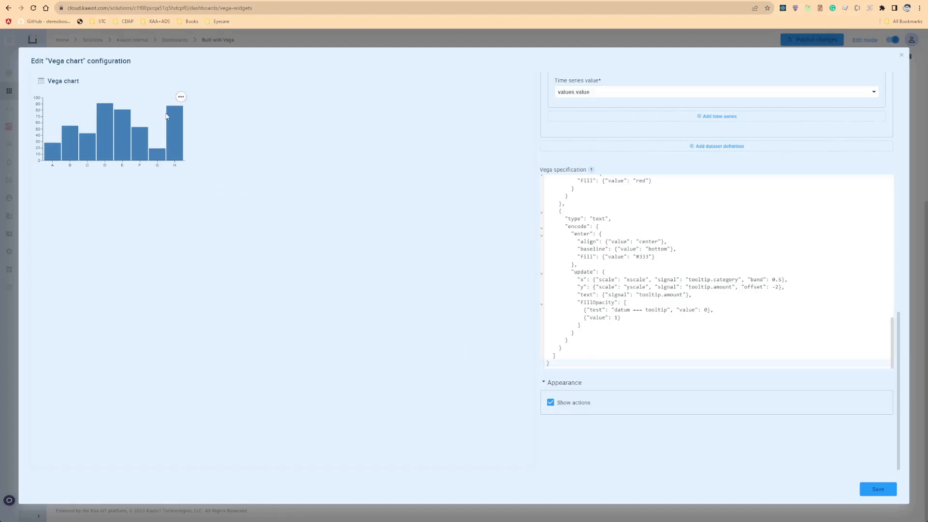
Open the chart in the Vega Editor from its actions menu and inspect the ep_data dataset in the specification.
{"action": "left_click", "coordinate": [181, 97]}
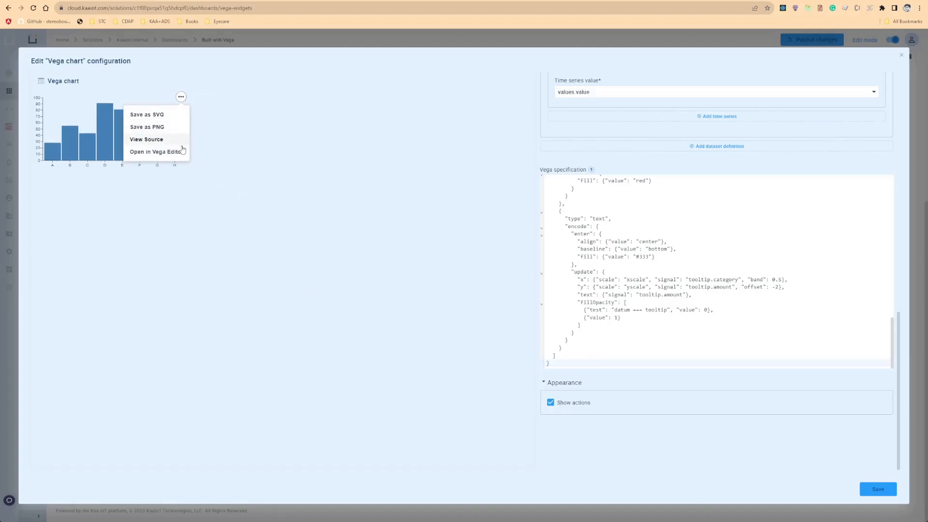
{"action": "left_click", "coordinate": [166, 153]}
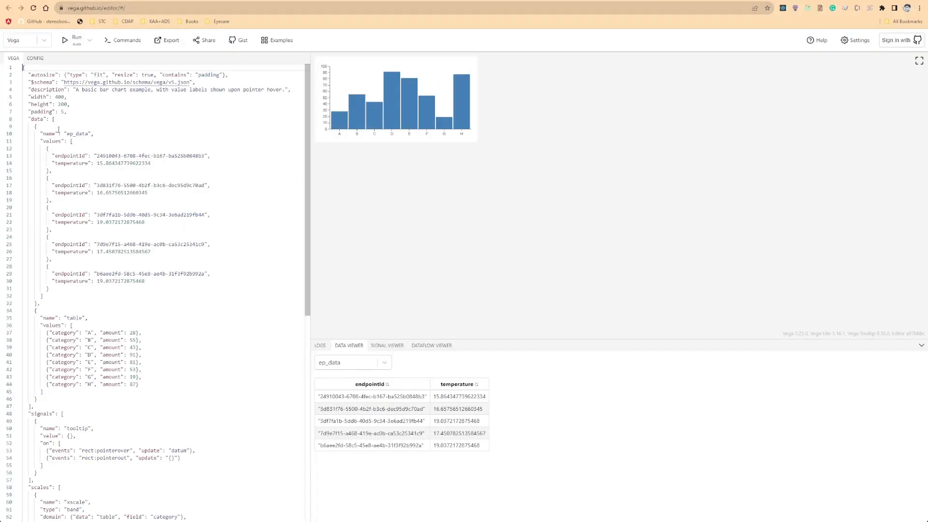
{"action": "left_click_drag", "start_coordinate": [35, 126], "coordinate": [93, 310]}
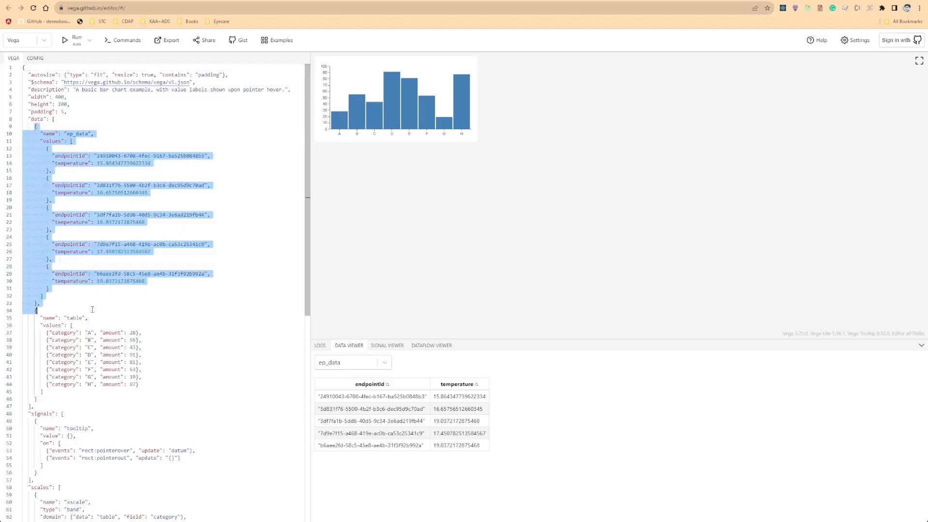
{"action": "left_click", "coordinate": [101, 234]}
{"action": "left_click_drag", "start_coordinate": [31, 127], "coordinate": [87, 300]}
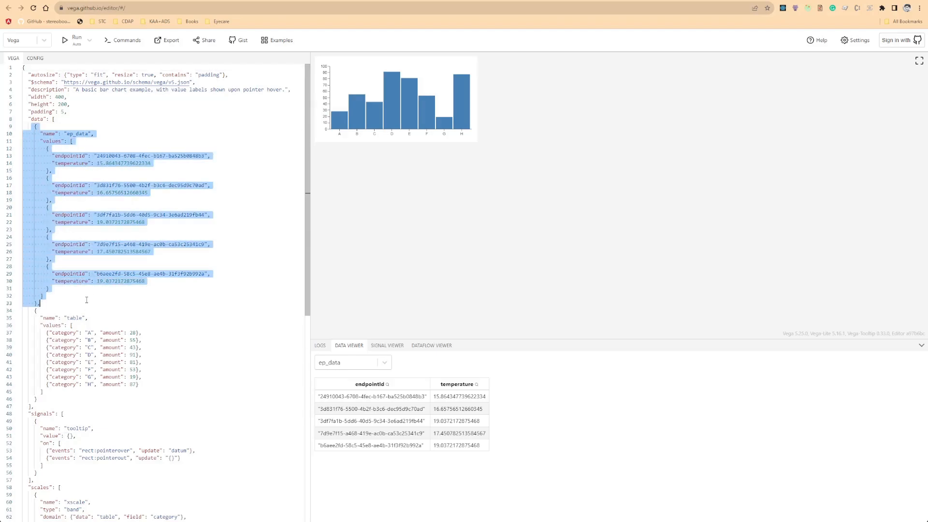
{"action": "left_click", "coordinate": [65, 146]}
{"action": "double_click", "coordinate": [77, 134]}
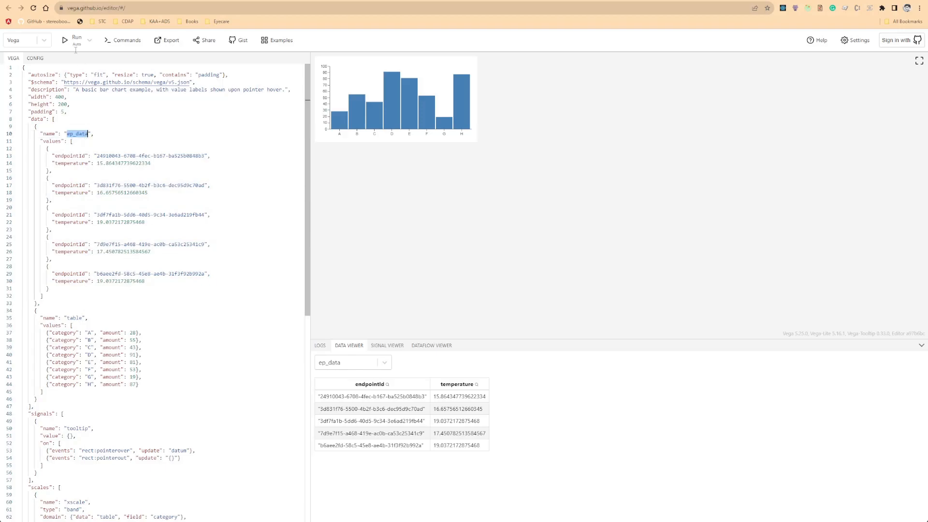
Compare the widget's dataset name with the ep_data dataset and the rest of the specification in the editor.
{"action": "key", "text": "ctrl+shift+Tab"}
{"action": "scroll", "coordinate": [666, 222], "scroll_direction": "up", "scroll_amount": 5}
{"action": "scroll", "coordinate": [643, 153], "scroll_direction": "up", "scroll_amount": 6}
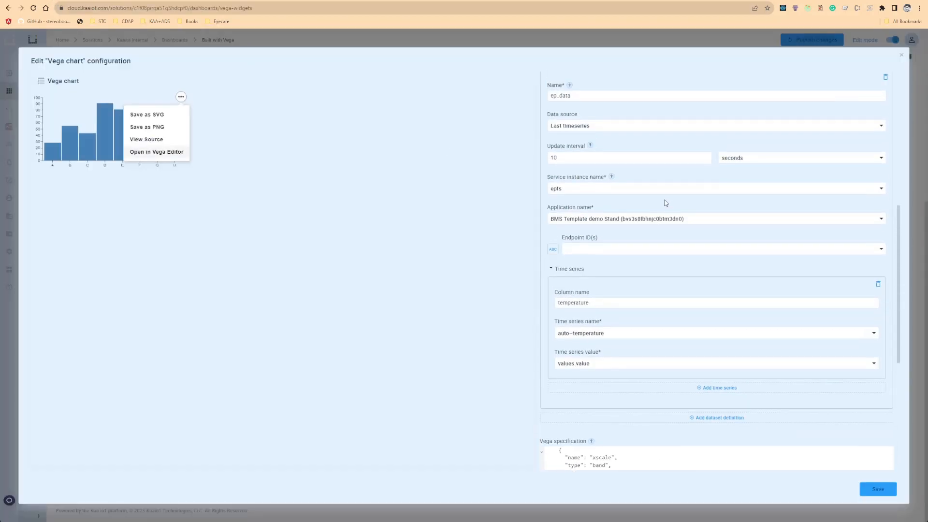
{"action": "scroll", "coordinate": [665, 199], "scroll_direction": "up", "scroll_amount": 3}
{"action": "left_click", "coordinate": [612, 250]}
{"action": "key", "text": "ctrl+a"}
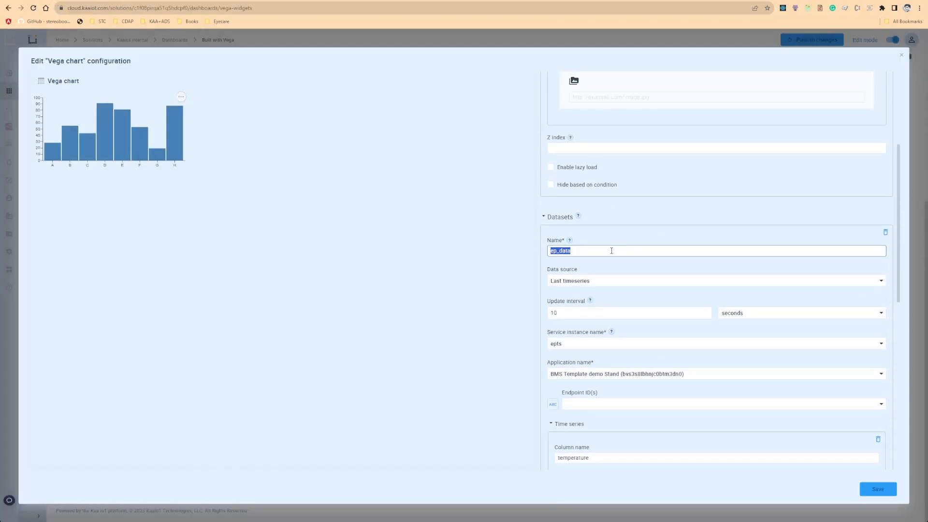
{"action": "key", "text": "ctrl+Tab"}
{"action": "scroll", "coordinate": [218, 213], "scroll_direction": "down", "scroll_amount": 3}
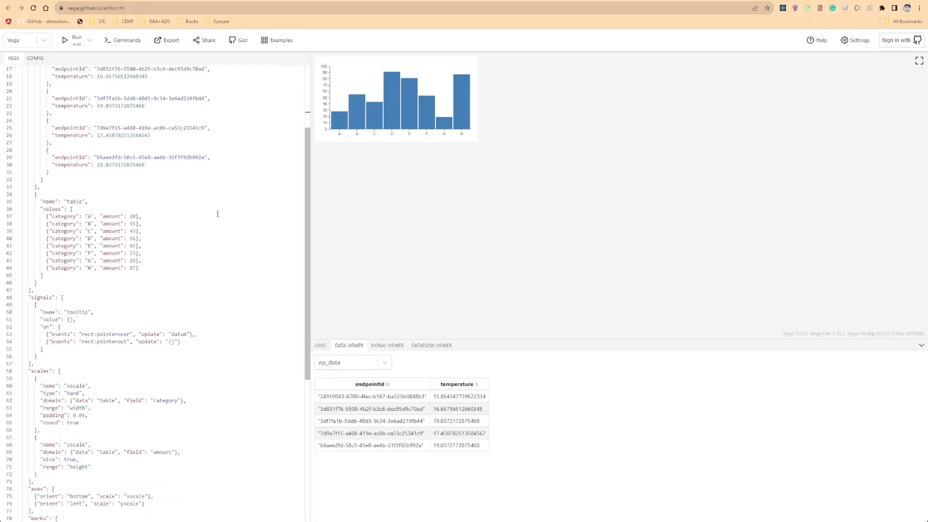
{"action": "scroll", "coordinate": [154, 314], "scroll_direction": "down", "scroll_amount": 2}
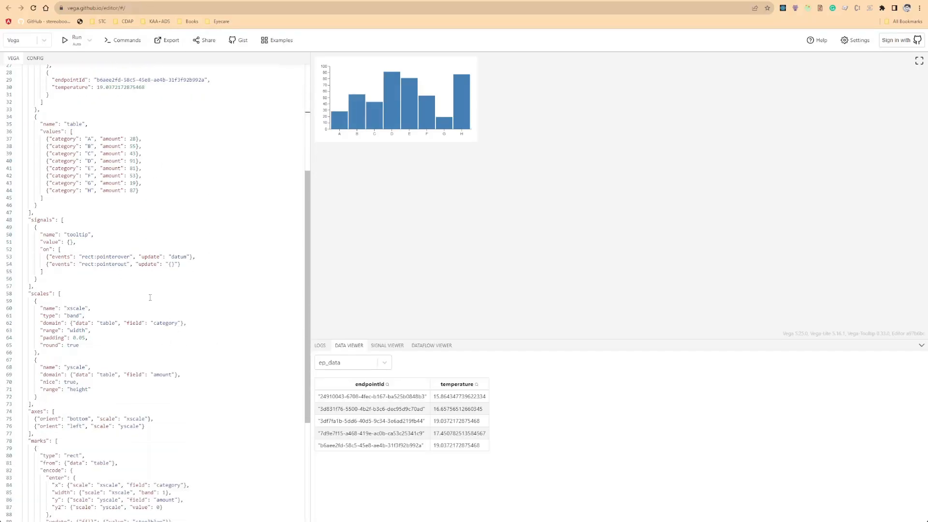
{"action": "scroll", "coordinate": [150, 257], "scroll_direction": "down", "scroll_amount": 2}
{"action": "scroll", "coordinate": [150, 257], "scroll_direction": "up", "scroll_amount": 2}
Delete the sample table dataset from the specification's data section.
{"action": "left_click_drag", "start_coordinate": [32, 116], "coordinate": [76, 199]}
{"action": "left_click", "coordinate": [37, 116]}
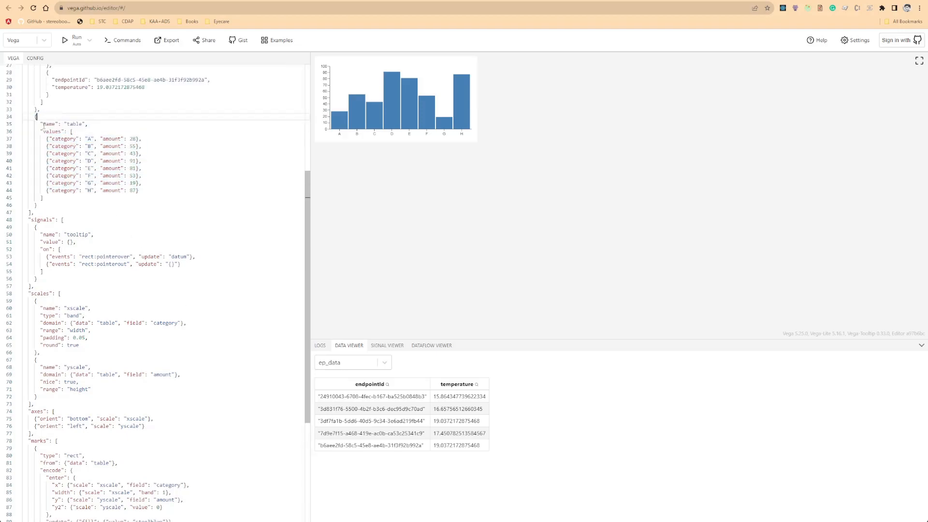
{"action": "left_click_drag", "start_coordinate": [34, 117], "coordinate": [84, 207]}
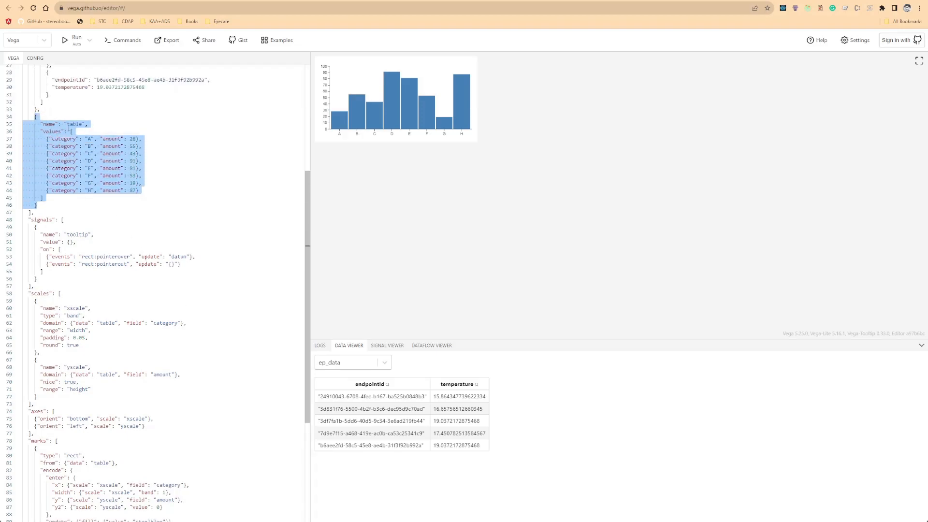
{"action": "key", "text": "BackSpace"}
{"action": "key", "text": "BackSpace"}
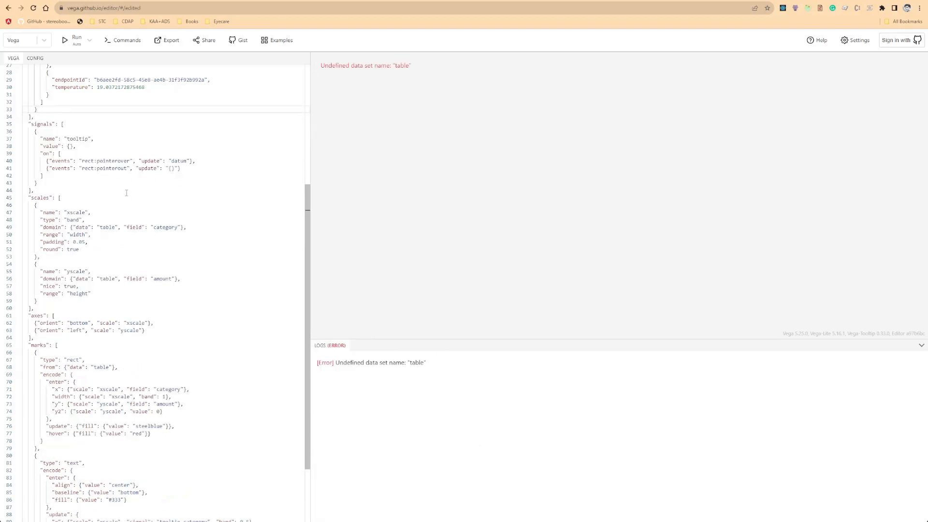
Replace all occurrences of "table" with "ep_data" throughout the specification.
{"action": "scroll", "coordinate": [192, 179], "scroll_direction": "up", "scroll_amount": 1}
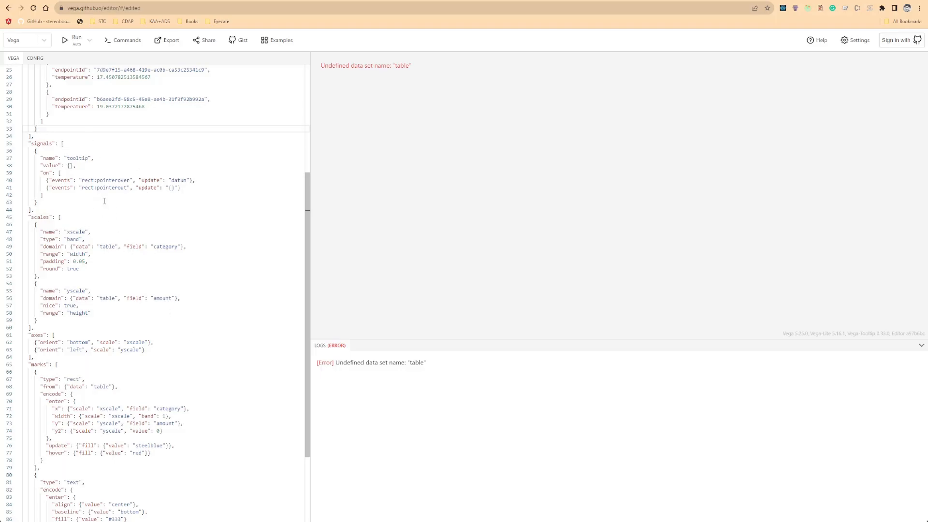
{"action": "scroll", "coordinate": [108, 202], "scroll_direction": "up", "scroll_amount": 4}
{"action": "double_click", "coordinate": [78, 136]}
{"action": "scroll", "coordinate": [114, 288], "scroll_direction": "down", "scroll_amount": 3}
{"action": "left_click_drag", "start_coordinate": [97, 285], "coordinate": [117, 285]}
{"action": "key", "text": "ctrl+f"}
{"action": "left_click", "coordinate": [153, 78]}
{"action": "left_click", "coordinate": [141, 73]}
{"action": "left_click", "coordinate": [167, 80]}
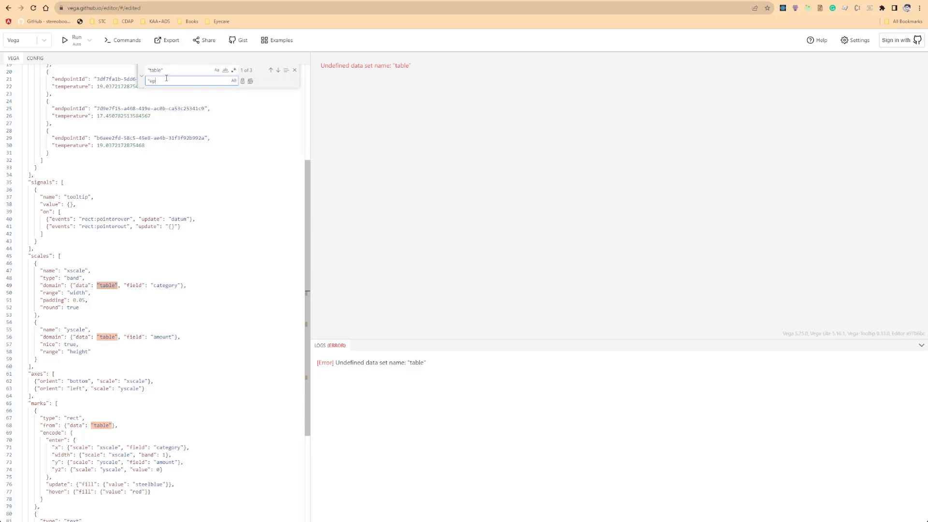
{"action": "left_click", "coordinate": [250, 81]}
Set the xscale domain field to endpointId.
{"action": "left_click", "coordinate": [148, 308]}
{"action": "scroll", "coordinate": [182, 284], "scroll_direction": "down", "scroll_amount": 2}
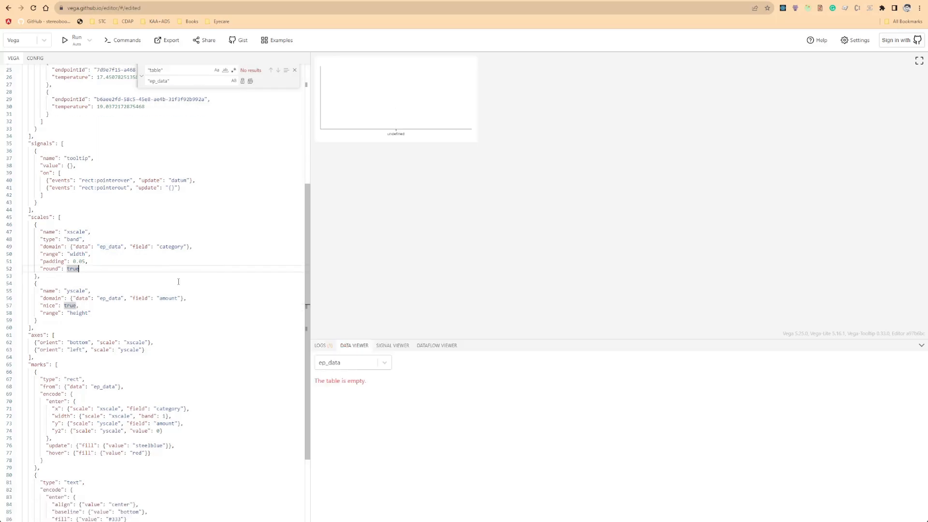
{"action": "left_click", "coordinate": [367, 368]}
{"action": "left_click", "coordinate": [367, 367]}
{"action": "left_click", "coordinate": [180, 313]}
{"action": "scroll", "coordinate": [160, 281], "scroll_direction": "down", "scroll_amount": 1}
{"action": "double_click", "coordinate": [177, 229]}
{"action": "scroll", "coordinate": [81, 173], "scroll_direction": "up", "scroll_amount": 9}
{"action": "scroll", "coordinate": [214, 274], "scroll_direction": "down", "scroll_amount": 4}
{"action": "type", "text": "endpointId"}
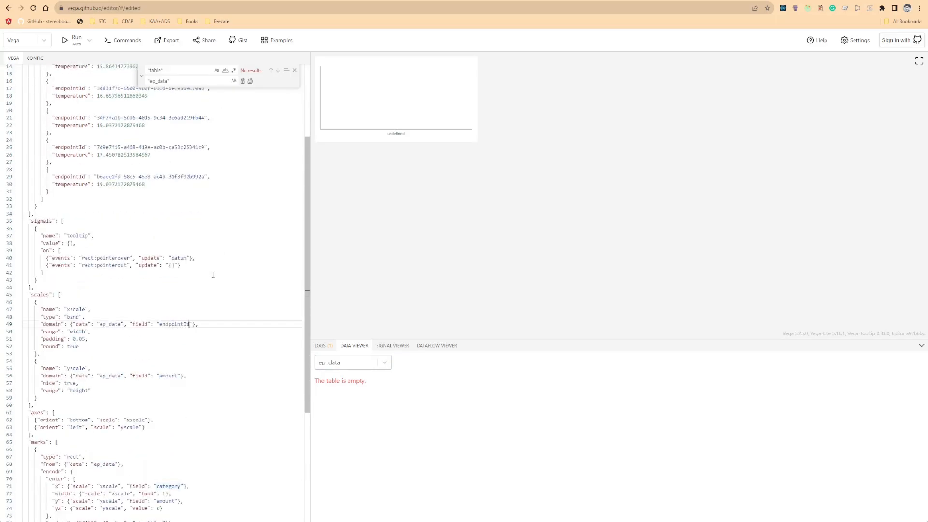
Set the yscale domain field to temperature.
{"action": "left_click", "coordinate": [363, 366]}
{"action": "left_click", "coordinate": [346, 383]}
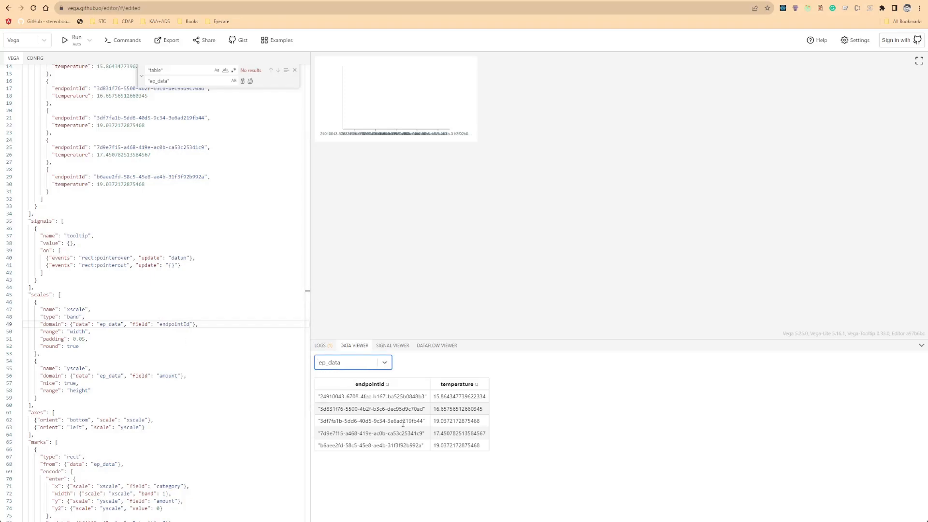
{"action": "left_click", "coordinate": [76, 309]}
{"action": "double_click", "coordinate": [175, 324]}
{"action": "scroll", "coordinate": [172, 344], "scroll_direction": "down", "scroll_amount": 3}
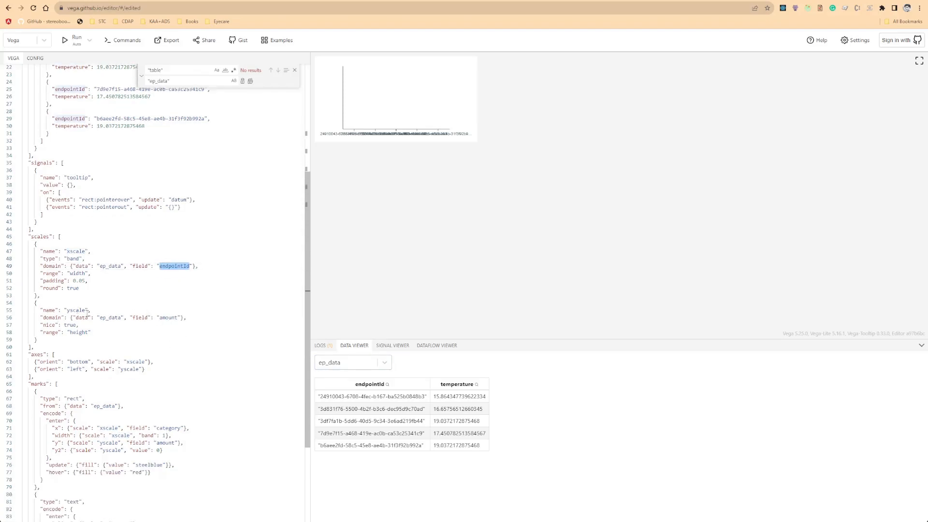
{"action": "double_click", "coordinate": [177, 317]}
{"action": "double_click", "coordinate": [69, 126]}
{"action": "key", "text": "ctrl+c"}
{"action": "left_click", "coordinate": [170, 317]}
{"action": "double_click", "coordinate": [170, 317]}
{"action": "key", "text": "ctrl+v"}
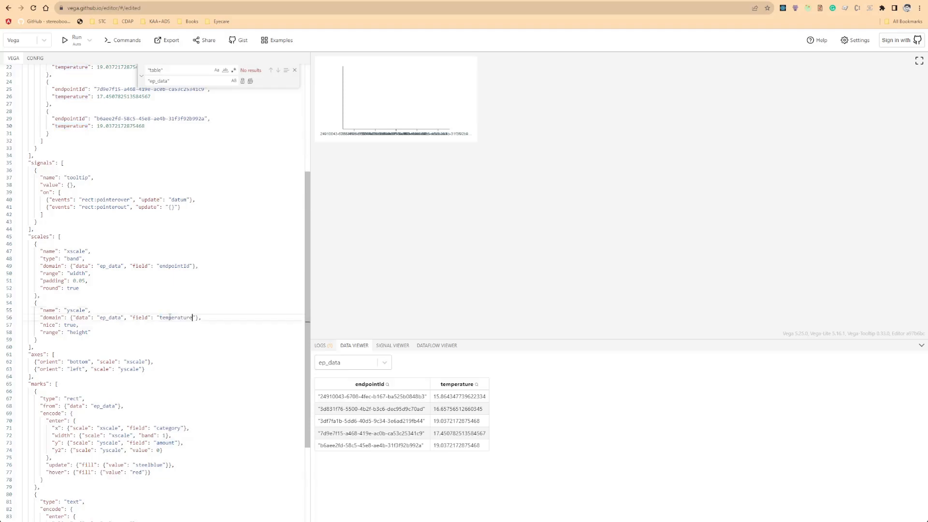
Set the rect mark's x field to endpointId and its y field to temperature.
{"action": "scroll", "coordinate": [95, 308], "scroll_direction": "down", "scroll_amount": 5}
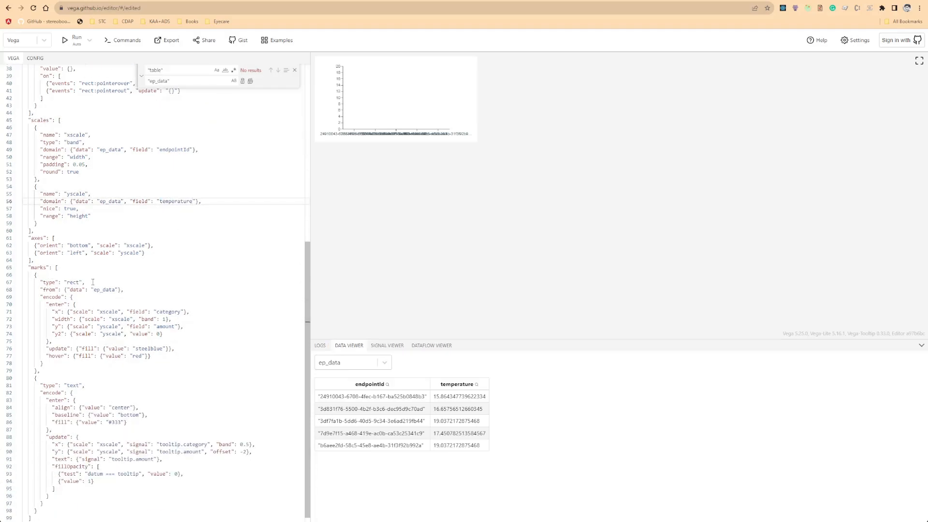
{"action": "double_click", "coordinate": [176, 150]}
{"action": "key", "text": "ctrl+c"}
{"action": "double_click", "coordinate": [169, 313]}
{"action": "key", "text": "ctrl+v"}
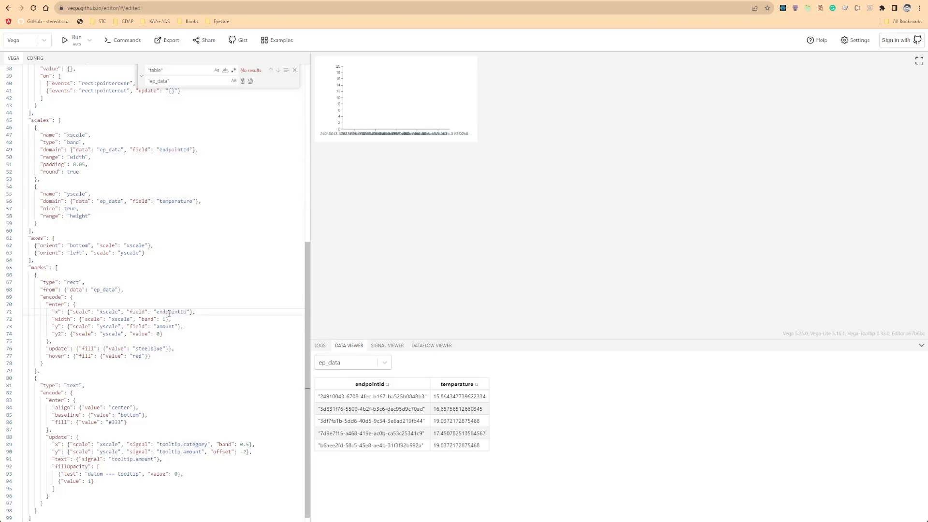
{"action": "double_click", "coordinate": [165, 327]}
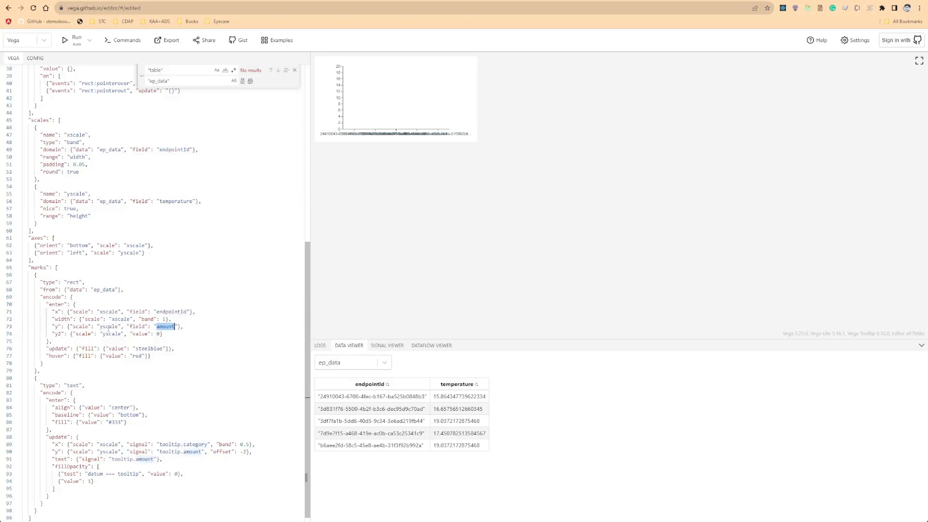
{"action": "type", "text": "temperature"}
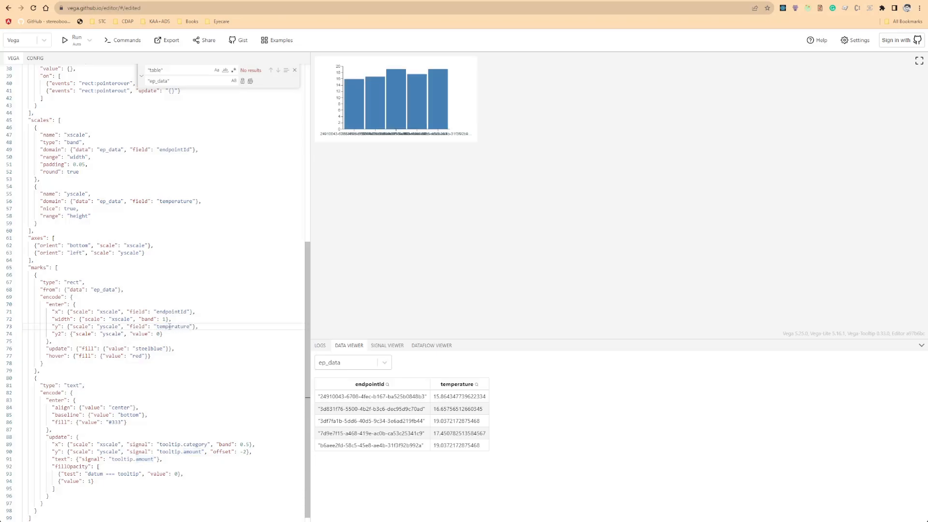
Change the text mark's signals to tooltip.endpointId for x and tooltip.temperature for y and text.
{"action": "scroll", "coordinate": [126, 405], "scroll_direction": "down", "scroll_amount": 1}
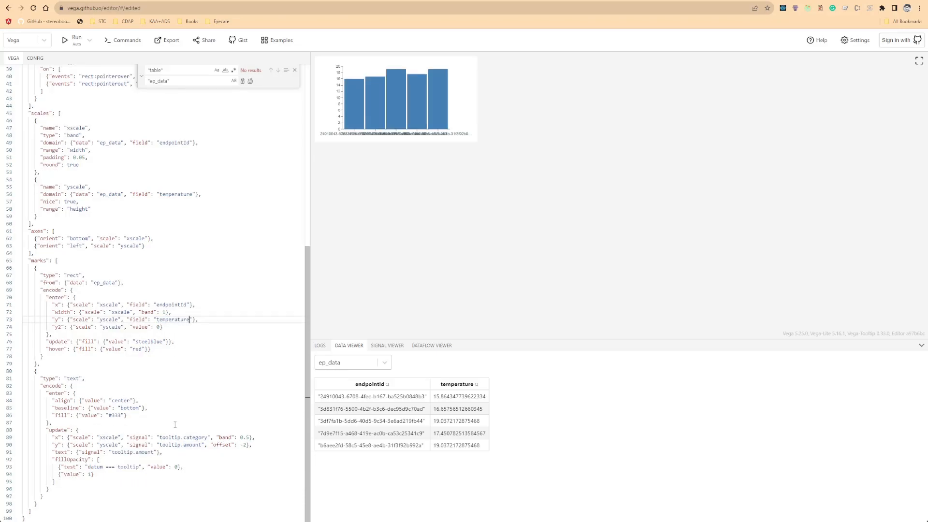
{"action": "double_click", "coordinate": [196, 437]}
{"action": "type", "text": "endpointId"}
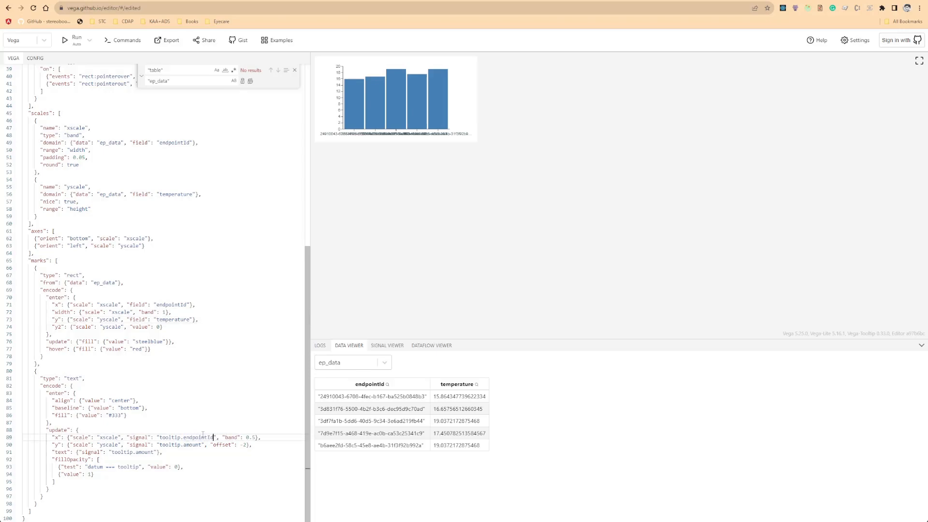
{"action": "double_click", "coordinate": [200, 445]}
{"action": "type", "text": "temperature"}
{"action": "double_click", "coordinate": [151, 454]}
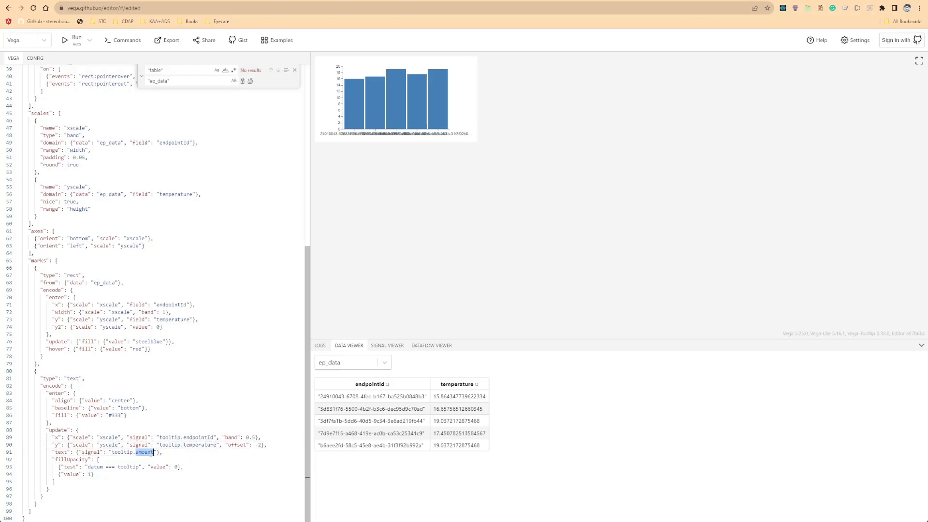
{"action": "type", "text": "temperature"}
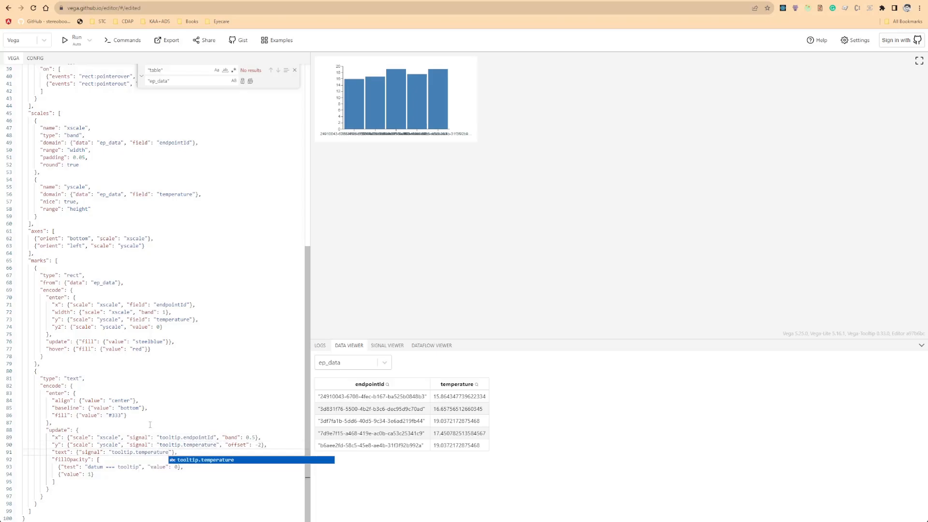
{"action": "left_click", "coordinate": [152, 426]}
{"action": "left_click", "coordinate": [144, 462]}
Copy the whole edited specification and paste it over the widget's Vega specification.
{"action": "scroll", "coordinate": [196, 423], "scroll_direction": "up", "scroll_amount": 2}
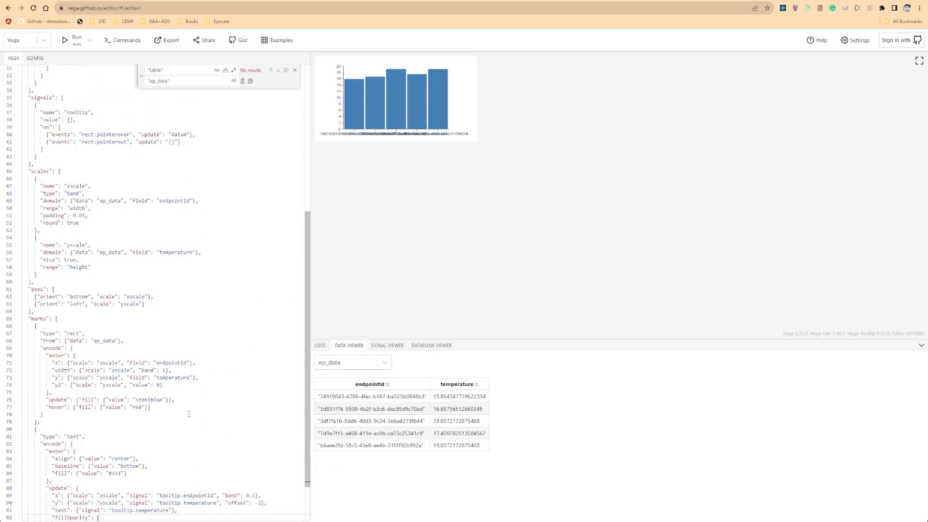
{"action": "scroll", "coordinate": [176, 391], "scroll_direction": "up", "scroll_amount": 1}
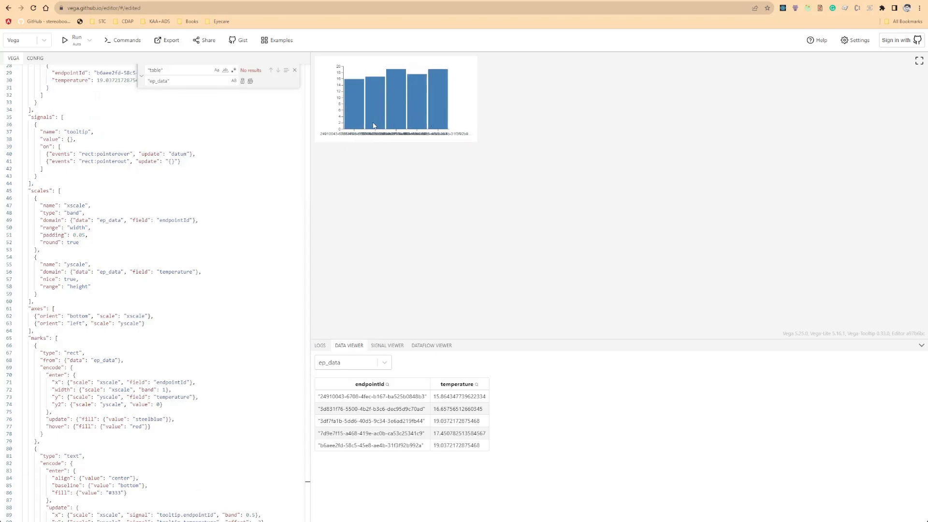
{"action": "scroll", "coordinate": [134, 264], "scroll_direction": "up", "scroll_amount": 5}
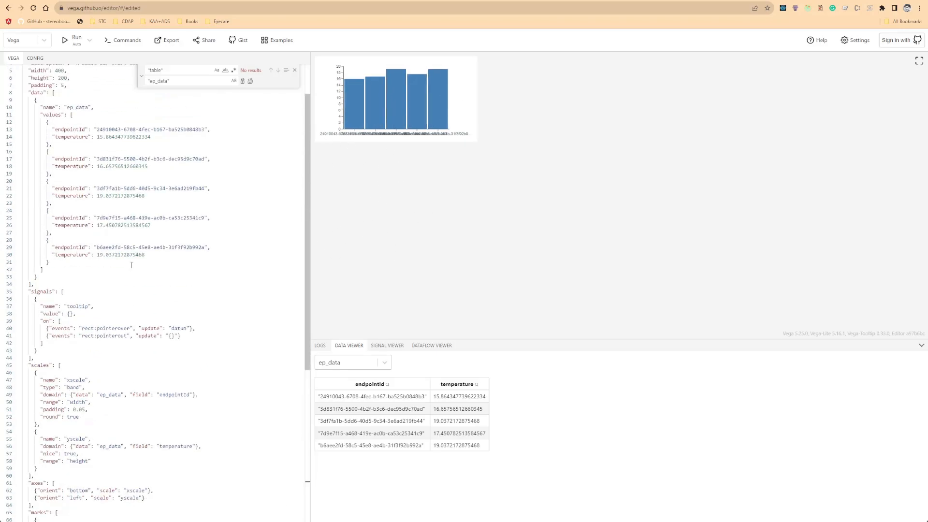
{"action": "left_click", "coordinate": [93, 150]}
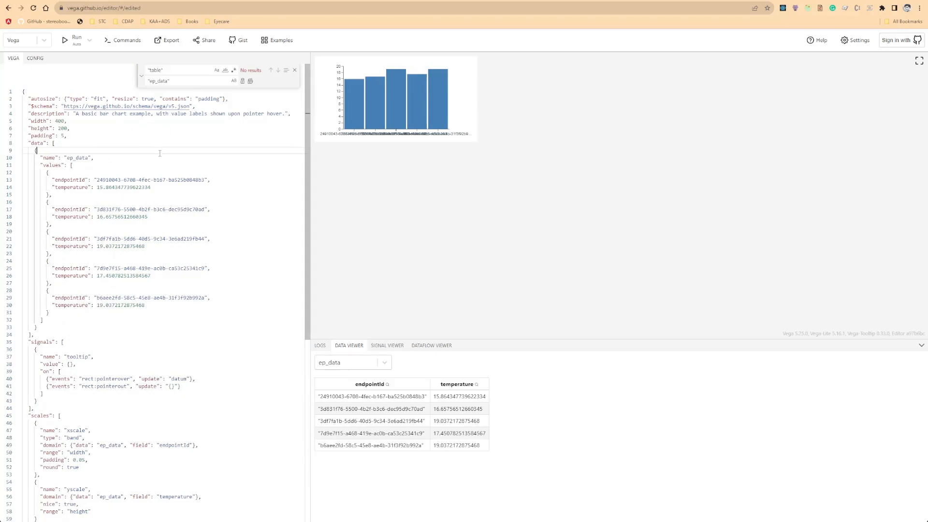
{"action": "key", "text": "ctrl+a"}
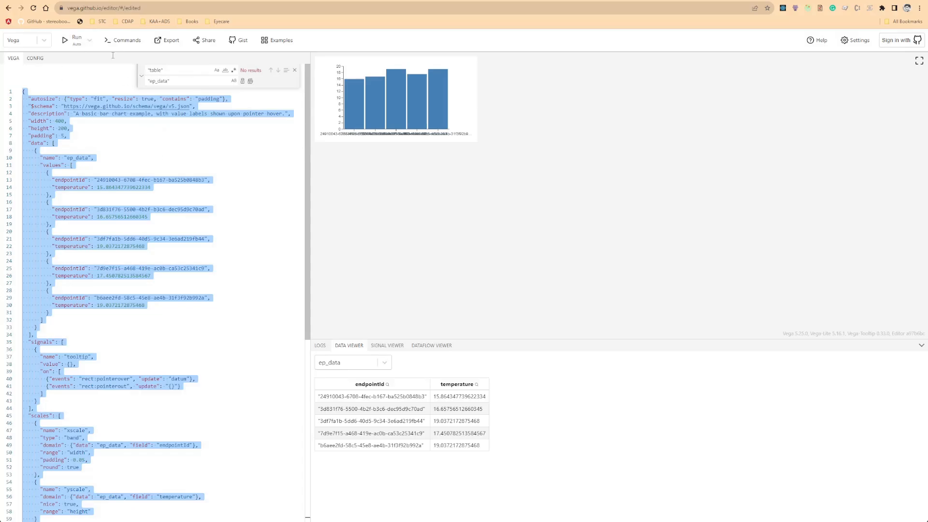
{"action": "left_click", "coordinate": [162, 1]}
{"action": "scroll", "coordinate": [617, 318], "scroll_direction": "down", "scroll_amount": 9}
{"action": "left_click", "coordinate": [602, 258]}
{"action": "key", "text": "ctrl+a"}
{"action": "key", "text": "ctrl+v"}
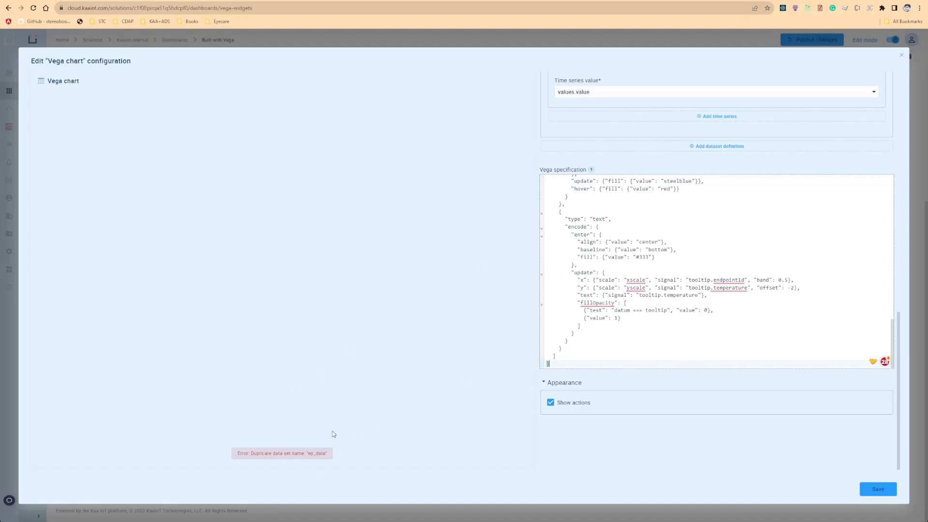
{"action": "scroll", "coordinate": [624, 224], "scroll_direction": "up", "scroll_amount": 10}
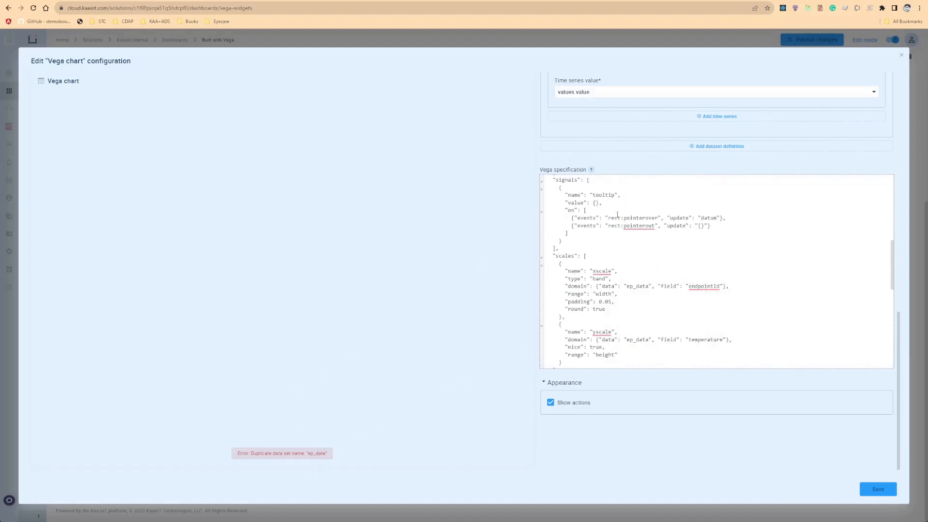
{"action": "scroll", "coordinate": [599, 234], "scroll_direction": "up", "scroll_amount": 10}
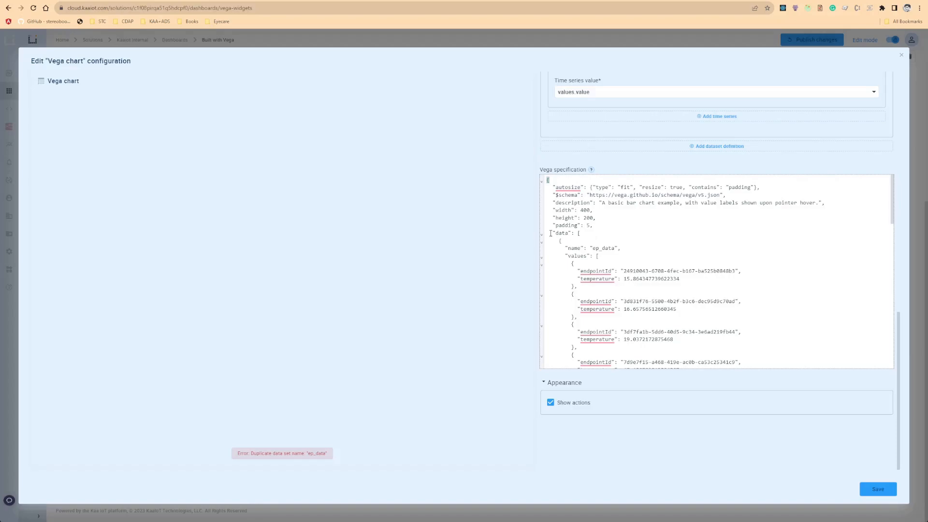
Remove the inline data block and the width and height properties from the widget's Vega specification, and save the widget.
{"action": "left_click", "coordinate": [542, 234]}
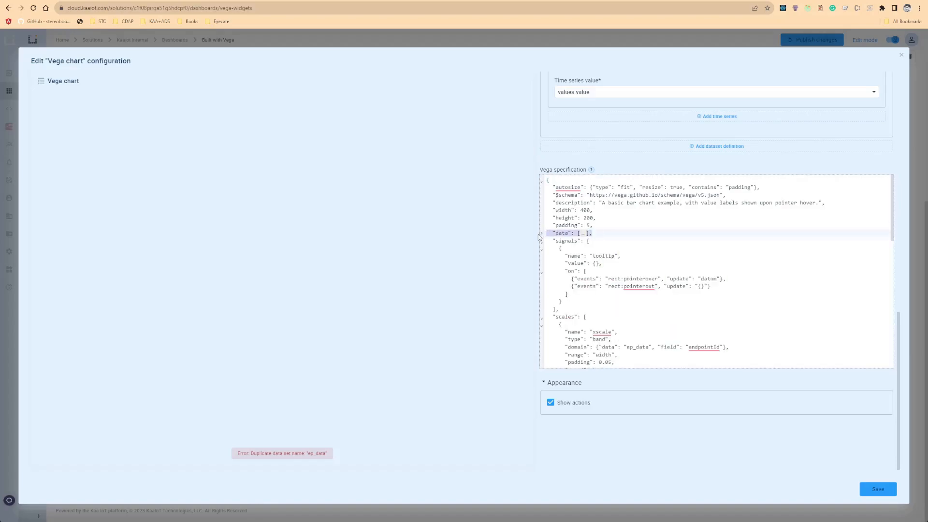
{"action": "key", "text": "Delete"}
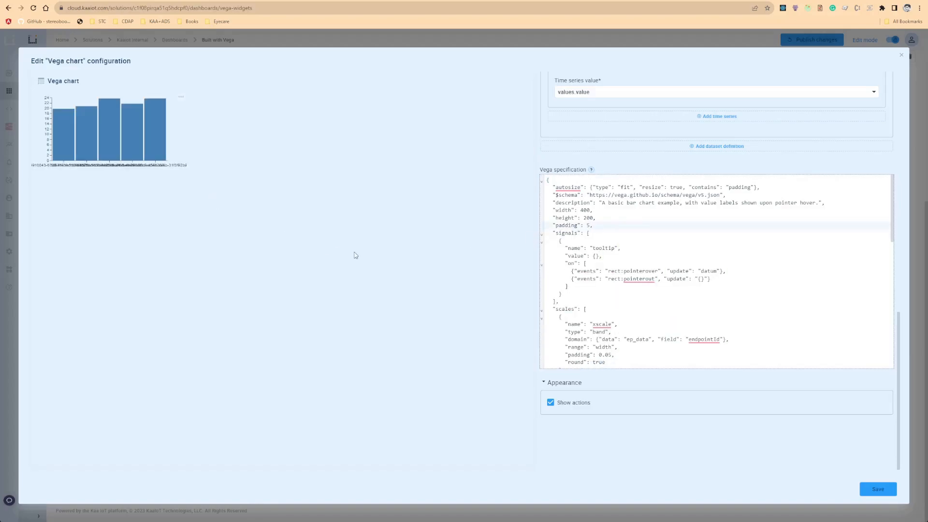
{"action": "left_click_drag", "start_coordinate": [600, 214], "coordinate": [545, 211]}
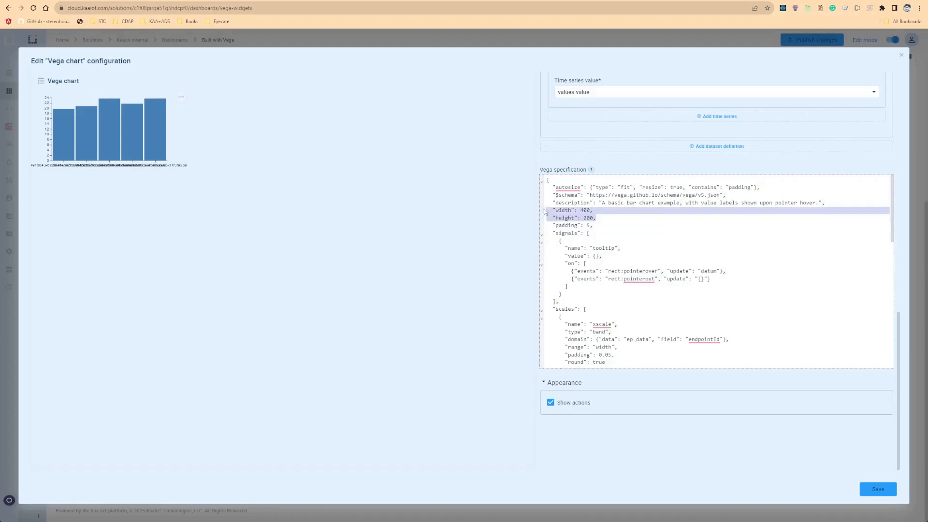
{"action": "key", "text": "Delete"}
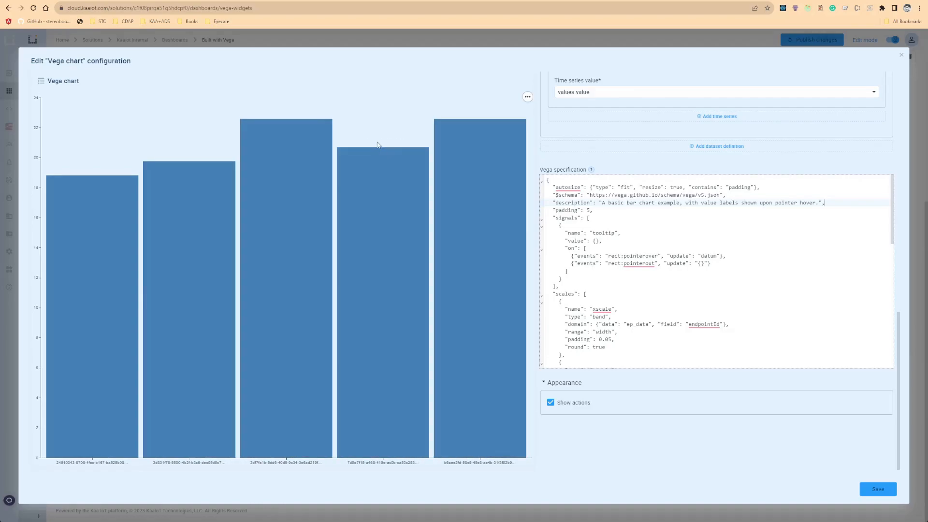
{"action": "scroll", "coordinate": [726, 290], "scroll_direction": "down", "scroll_amount": 7}
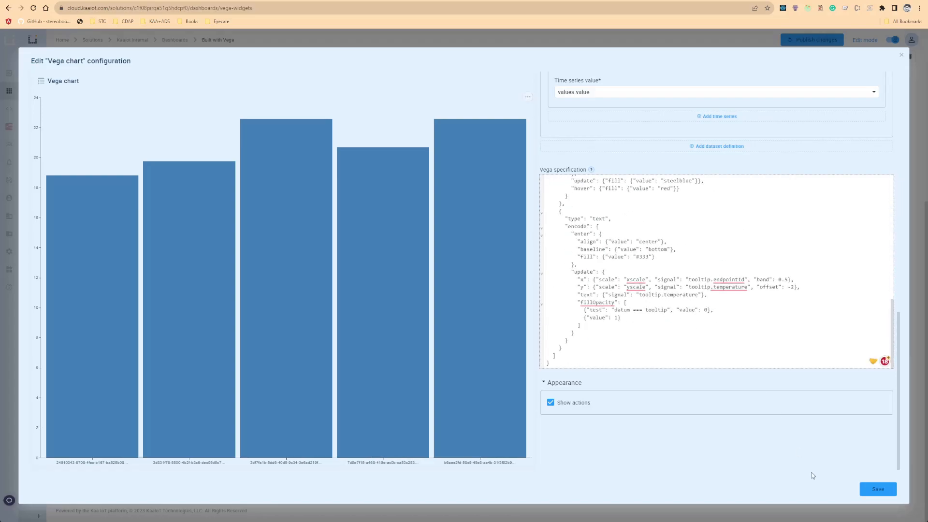
{"action": "left_click", "coordinate": [870, 492]}
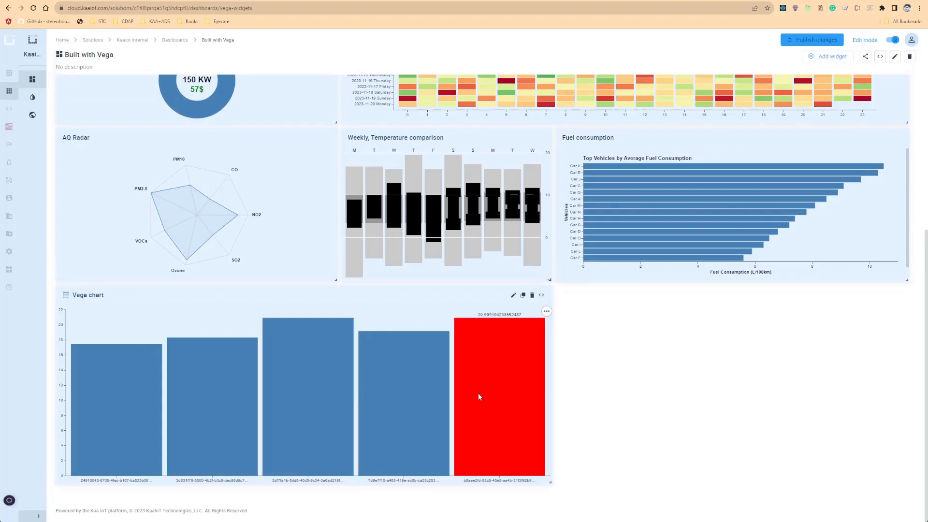
Reopen the widget's configuration and add a second dataset named endpoints with Endpoints as its data source.
{"action": "left_click", "coordinate": [513, 296]}
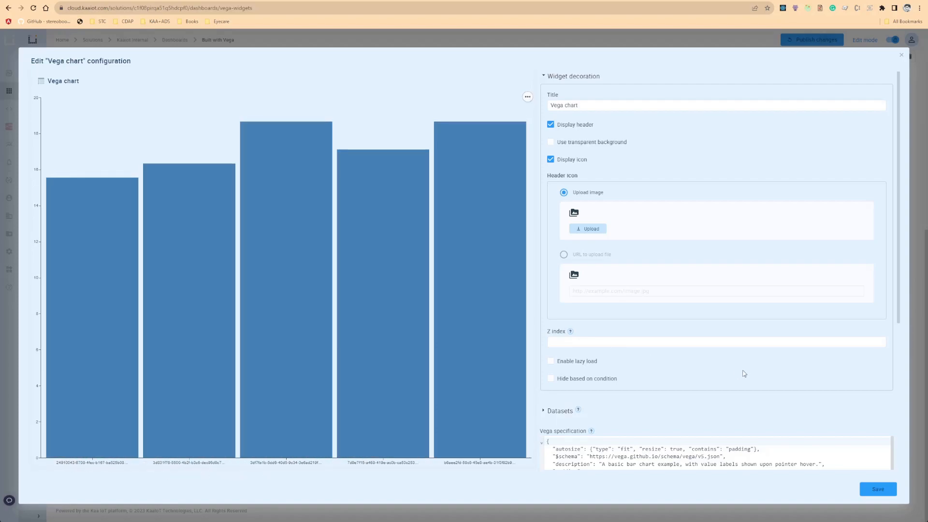
{"action": "scroll", "coordinate": [730, 349], "scroll_direction": "down", "scroll_amount": 5}
{"action": "left_click", "coordinate": [547, 179]}
{"action": "scroll", "coordinate": [663, 188], "scroll_direction": "down", "scroll_amount": 4}
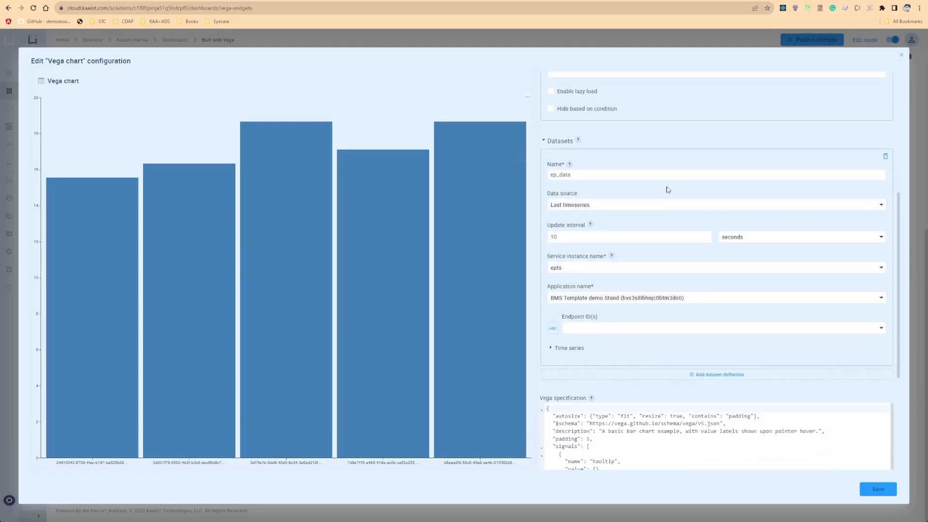
{"action": "scroll", "coordinate": [667, 199], "scroll_direction": "up", "scroll_amount": 3}
{"action": "scroll", "coordinate": [640, 158], "scroll_direction": "up", "scroll_amount": 3}
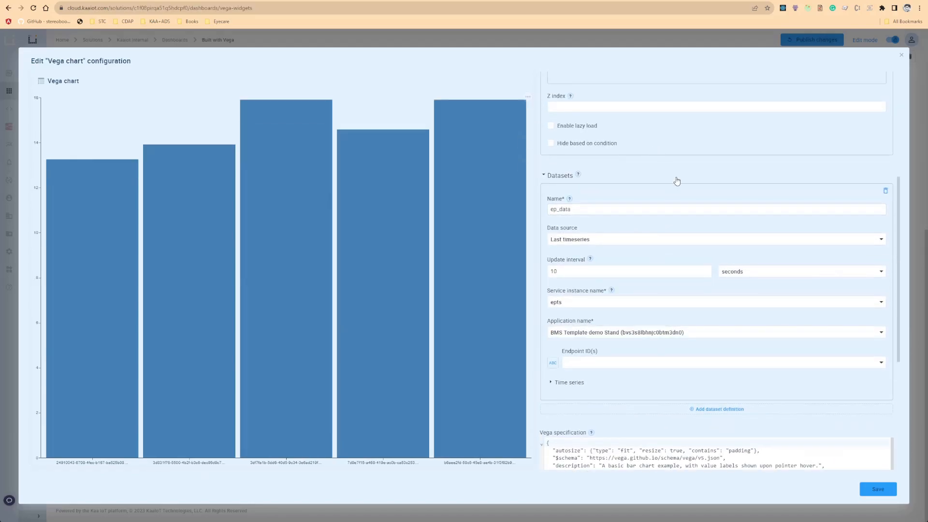
{"action": "left_click", "coordinate": [651, 410]}
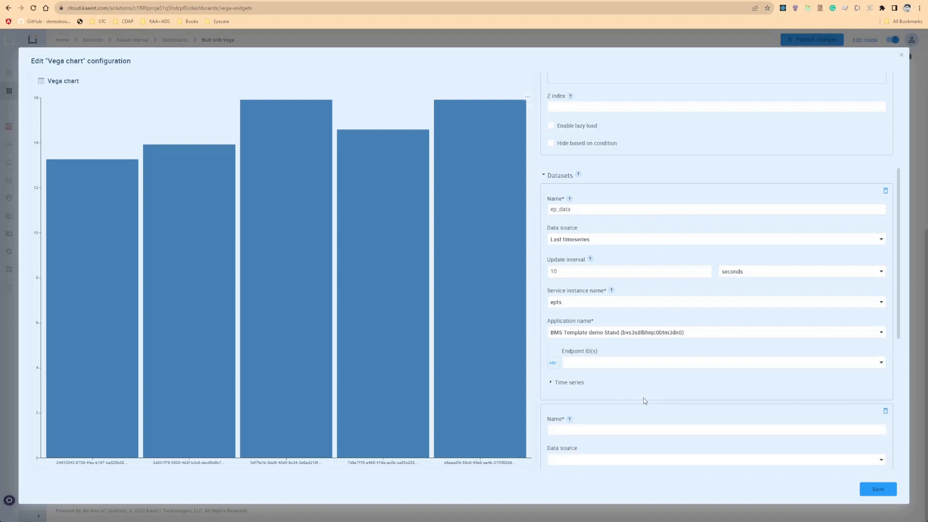
{"action": "scroll", "coordinate": [624, 370], "scroll_direction": "down", "scroll_amount": 3}
{"action": "left_click", "coordinate": [612, 279]}
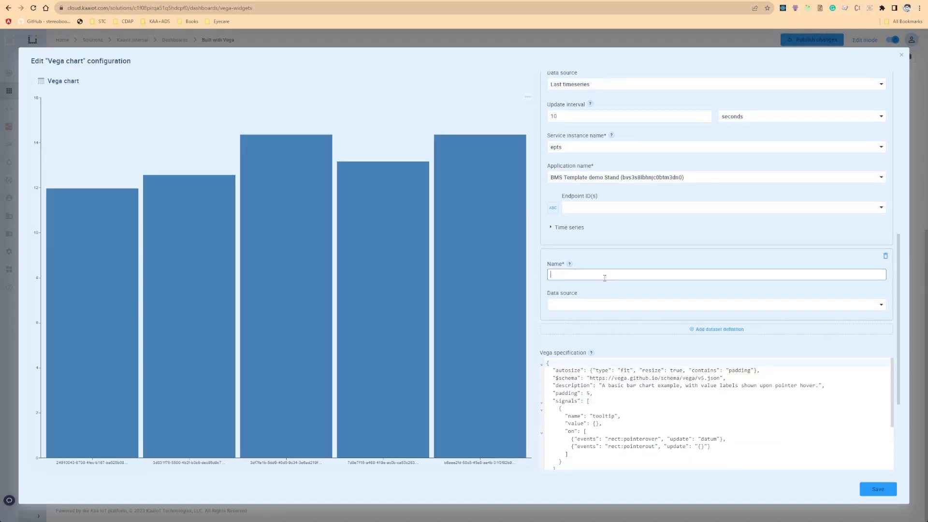
{"action": "type", "text": "endpoints"}
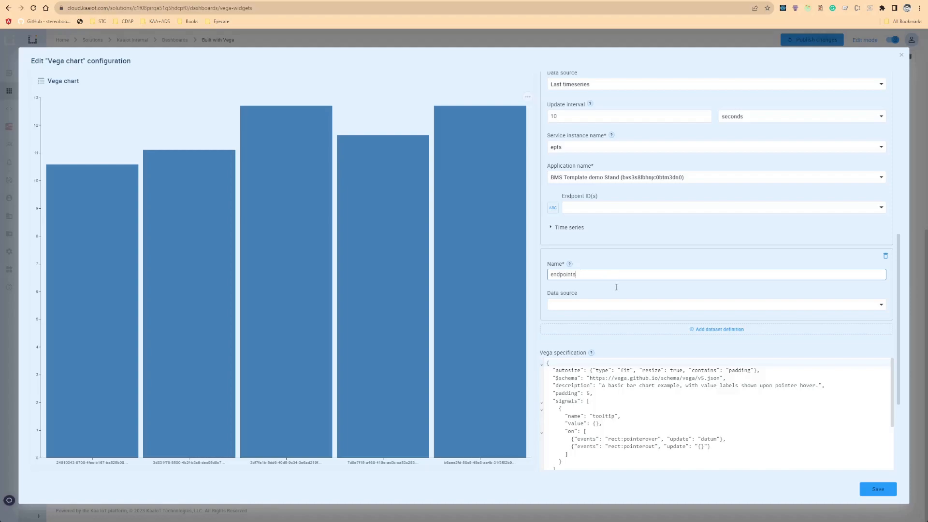
{"action": "left_click", "coordinate": [594, 305]}
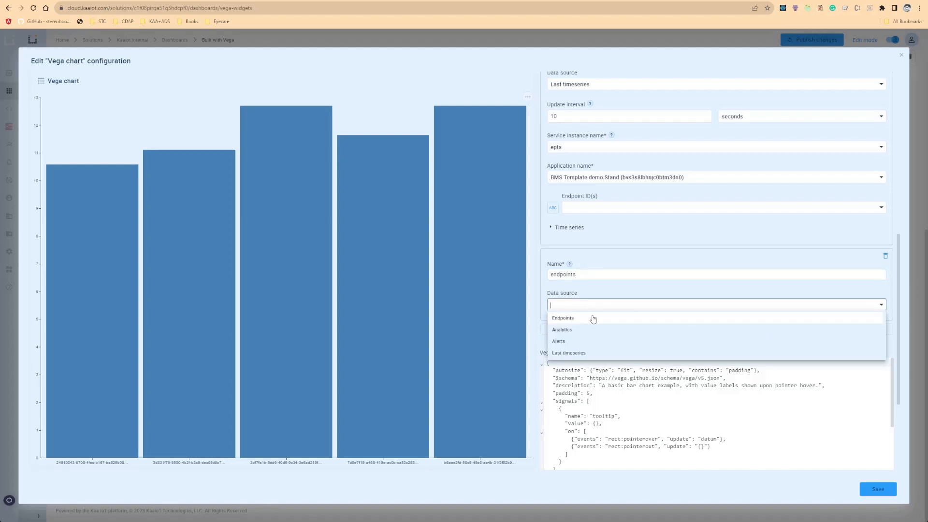
{"action": "left_click", "coordinate": [593, 318]}
Set the endpoints dataset's application to BMS Template demo Stand.
{"action": "scroll", "coordinate": [599, 284], "scroll_direction": "down", "scroll_amount": 3}
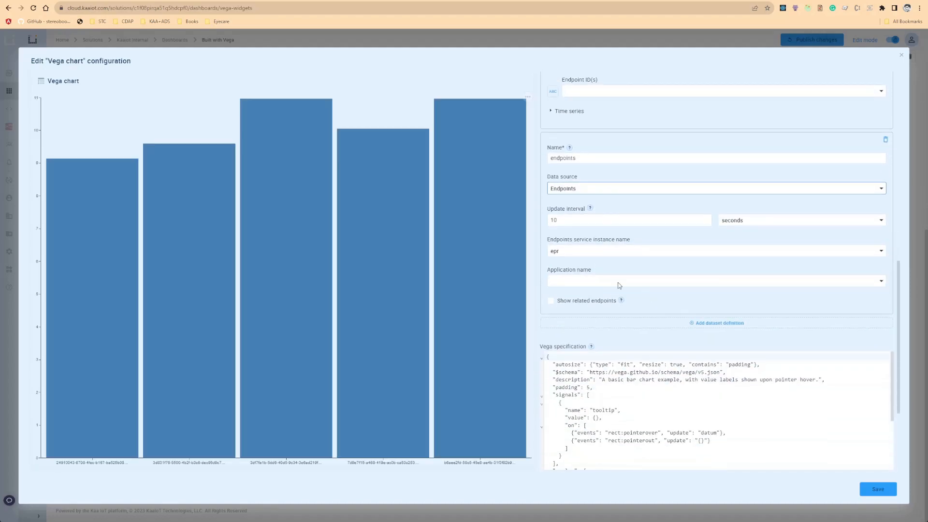
{"action": "left_click", "coordinate": [574, 280]}
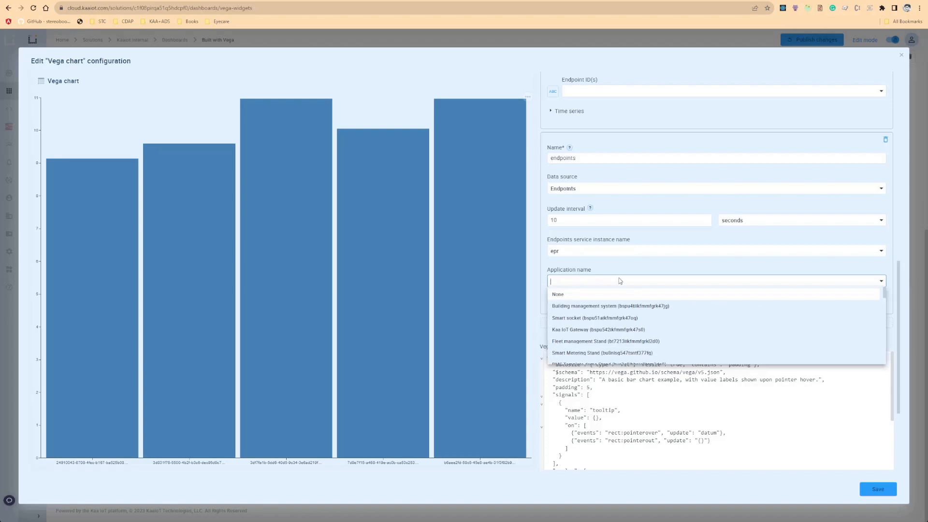
{"action": "type", "text": "bms"}
{"action": "key", "text": "Return"}
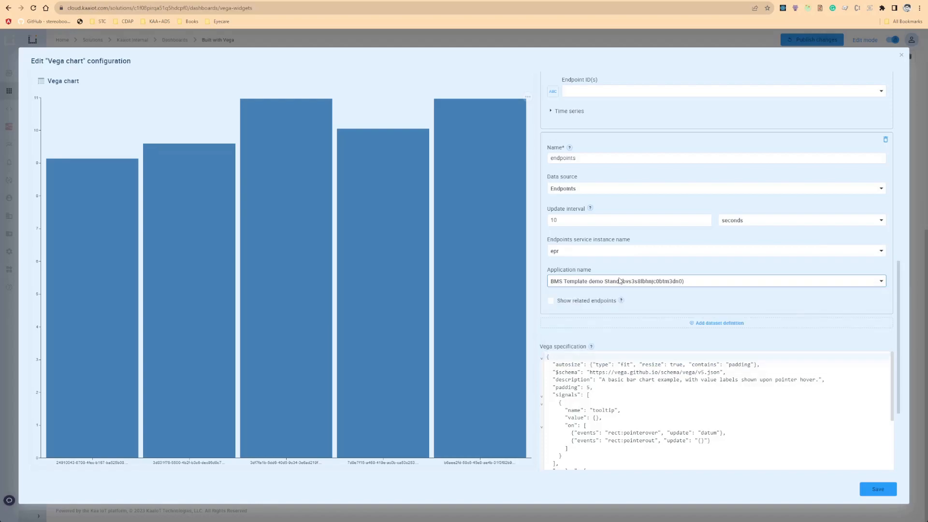
Open the chart in the Vega Editor.
{"action": "scroll", "coordinate": [660, 263], "scroll_direction": "down", "scroll_amount": 2}
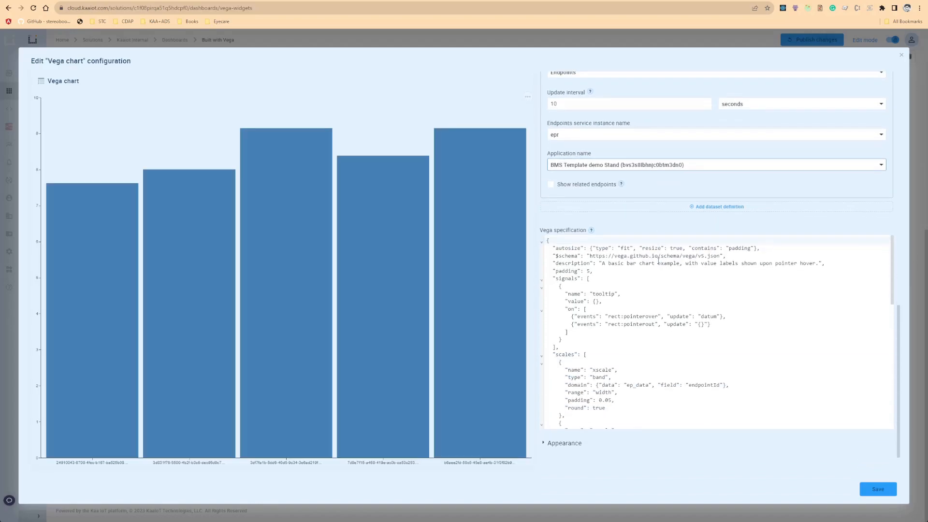
{"action": "left_click", "coordinate": [528, 97]}
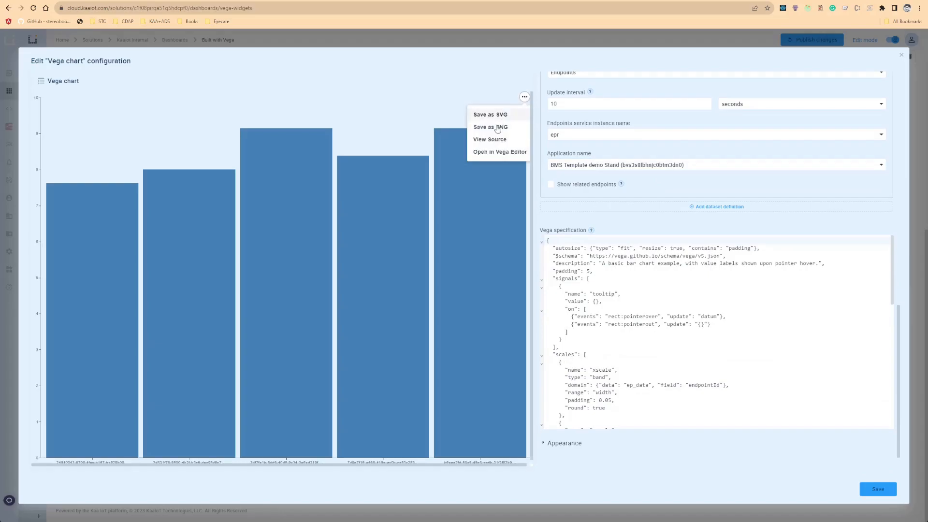
{"action": "left_click", "coordinate": [495, 156]}
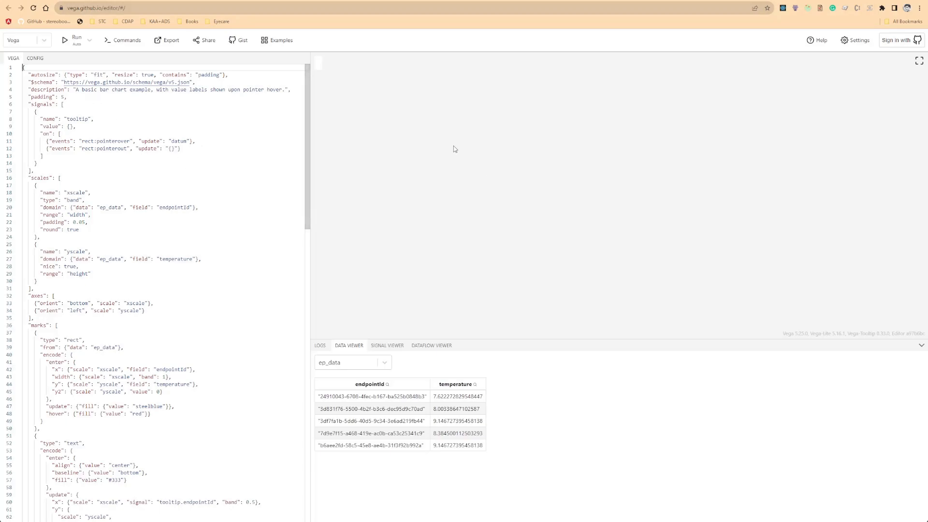
Add width 600 and height 600 properties after the padding line in the editor's specification.
{"action": "left_click", "coordinate": [87, 96]}
{"action": "key", "text": "Return"}
{"action": "type", "text": "\""}
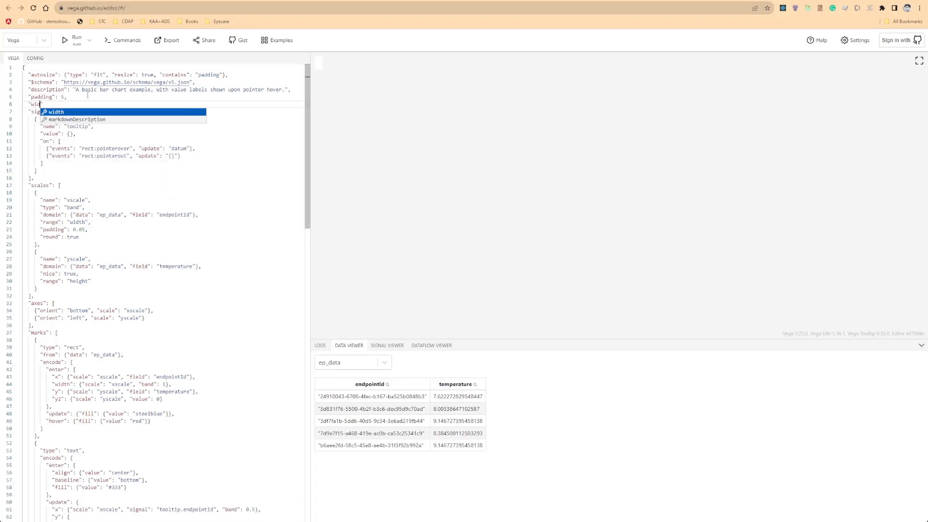
{"action": "type", "text": "width\": 600,"}
{"action": "key", "text": "Return"}
{"action": "type", "text": "\"height\": 600,"}
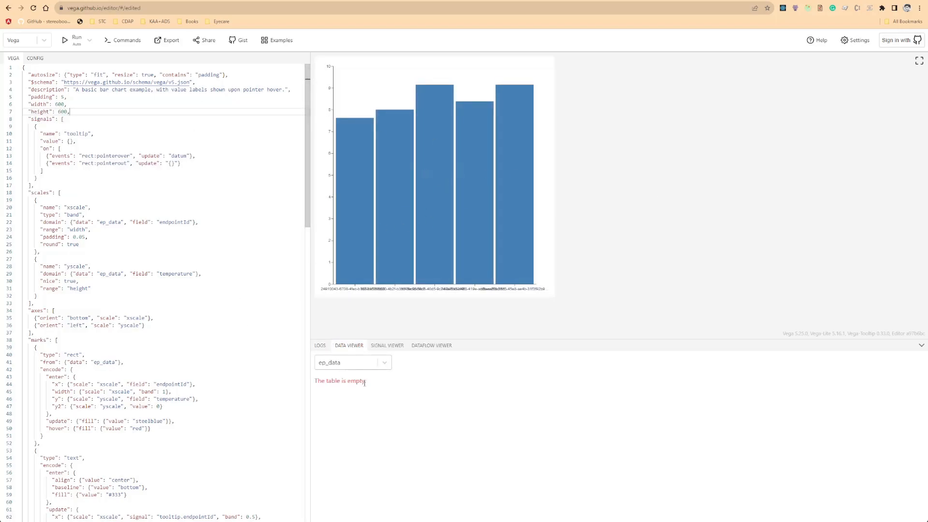
Inspect the endpoints dataset in the data viewer and the data entries and their fields in the specification.
{"action": "left_click", "coordinate": [360, 369]}
{"action": "left_click", "coordinate": [334, 393]}
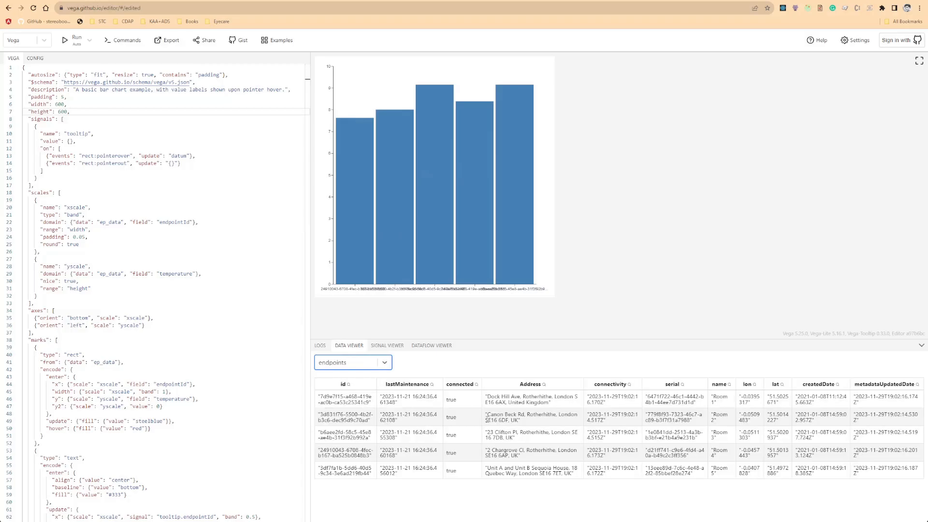
{"action": "scroll", "coordinate": [121, 283], "scroll_direction": "down", "scroll_amount": 4}
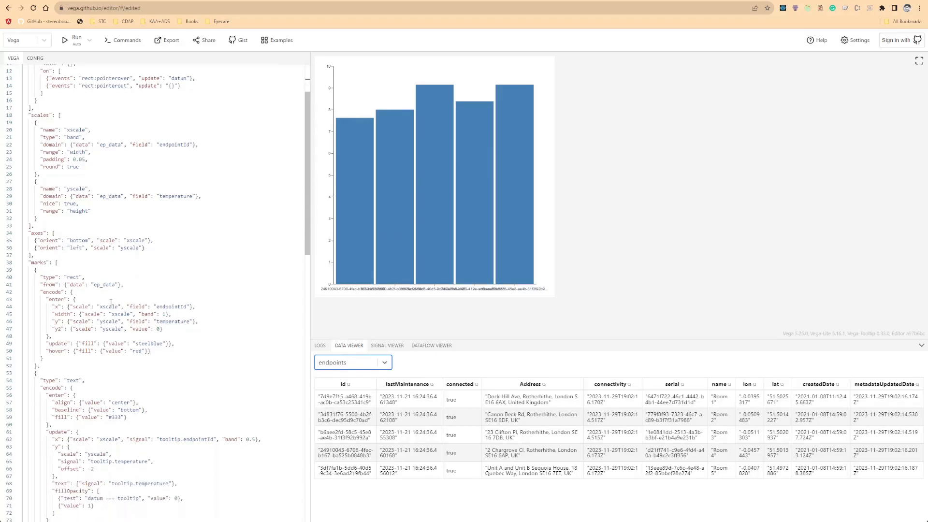
{"action": "scroll", "coordinate": [121, 282], "scroll_direction": "up", "scroll_amount": 4}
{"action": "scroll", "coordinate": [127, 282], "scroll_direction": "down", "scroll_amount": 20}
{"action": "scroll", "coordinate": [129, 280], "scroll_direction": "up", "scroll_amount": 10}
{"action": "left_click_drag", "start_coordinate": [34, 228], "coordinate": [61, 235]}
{"action": "left_click", "coordinate": [66, 242]}
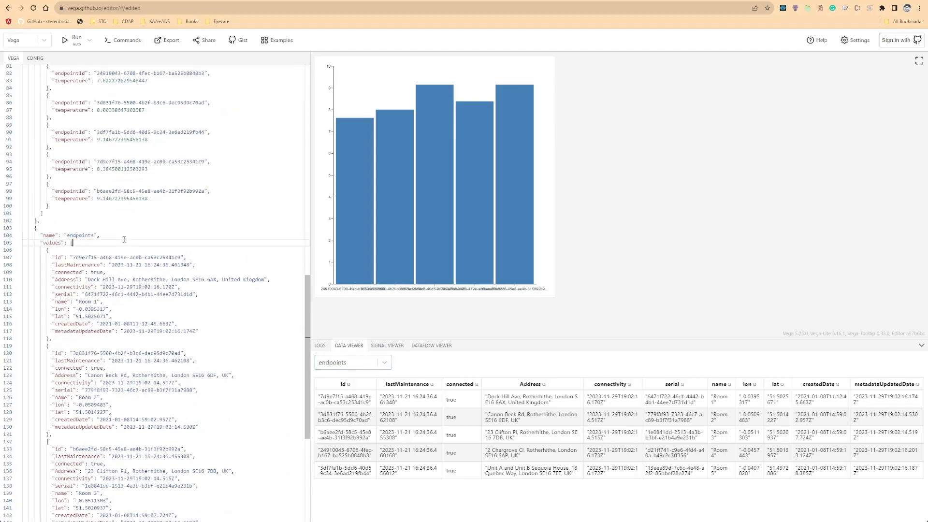
{"action": "scroll", "coordinate": [122, 251], "scroll_direction": "up", "scroll_amount": 7}
{"action": "double_click", "coordinate": [78, 207]}
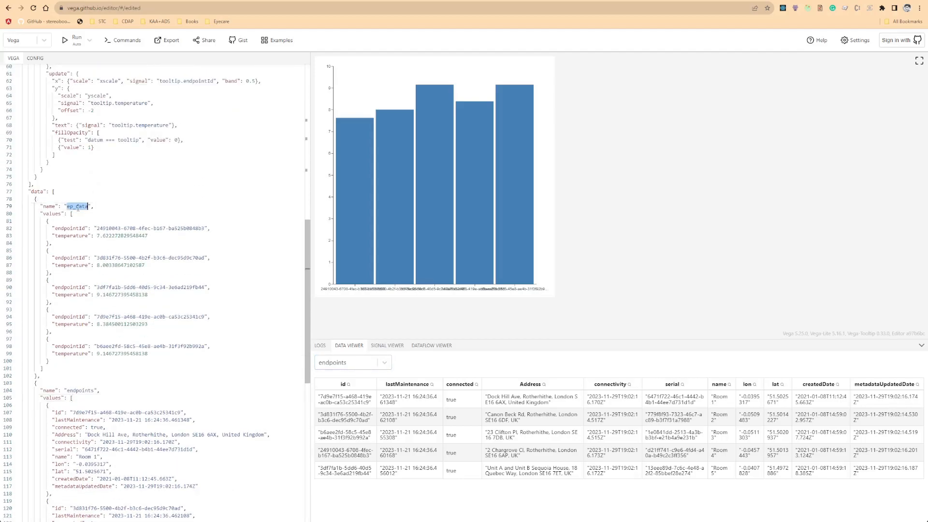
{"action": "double_click", "coordinate": [80, 390]}
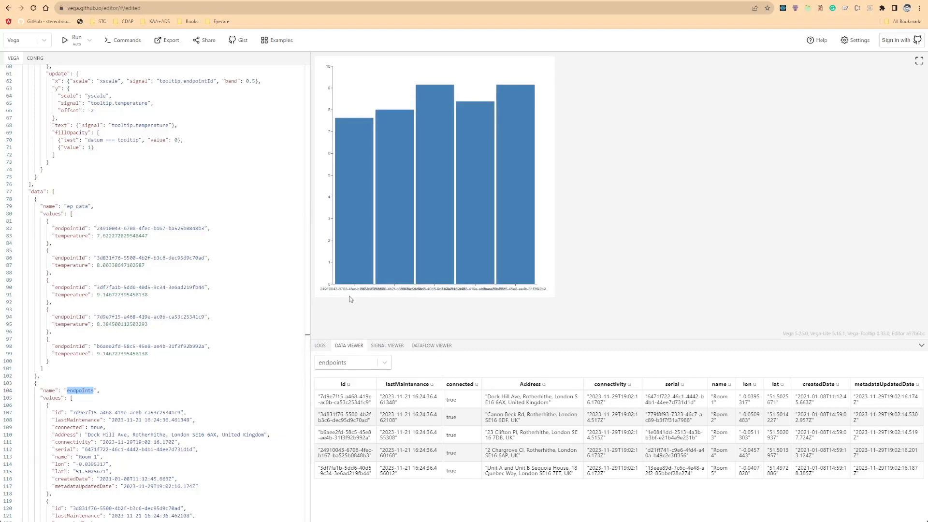
{"action": "double_click", "coordinate": [61, 457]}
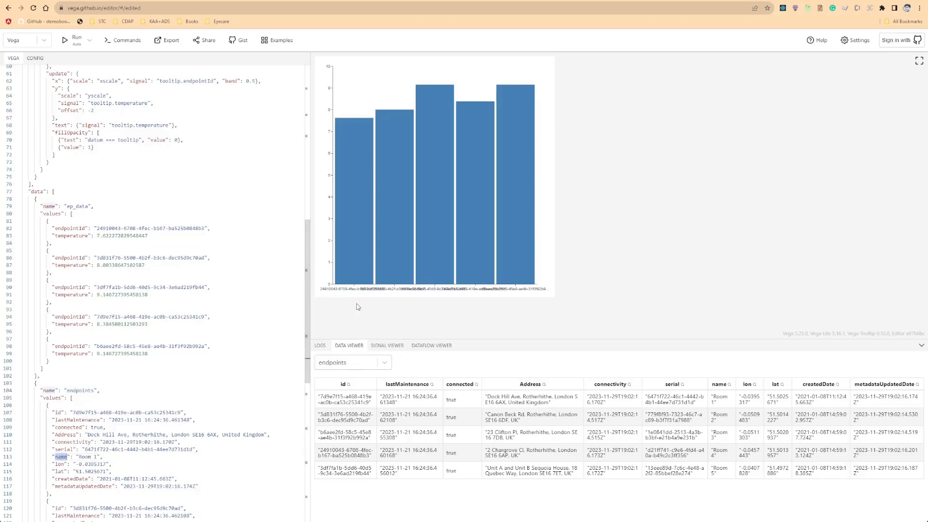
{"action": "scroll", "coordinate": [145, 336], "scroll_direction": "down", "scroll_amount": 3}
{"action": "scroll", "coordinate": [145, 336], "scroll_direction": "down", "scroll_amount": 6}
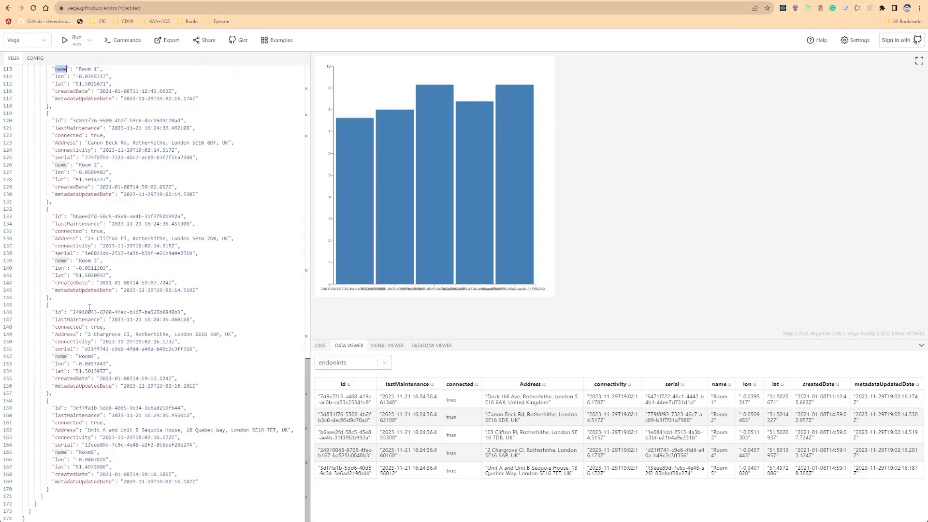
Append a new data entry named result with source ep_data at the end of the data array.
{"action": "left_click", "coordinate": [109, 503]}
{"action": "key", "text": "Return"}
{"action": "type", "text": "{"}
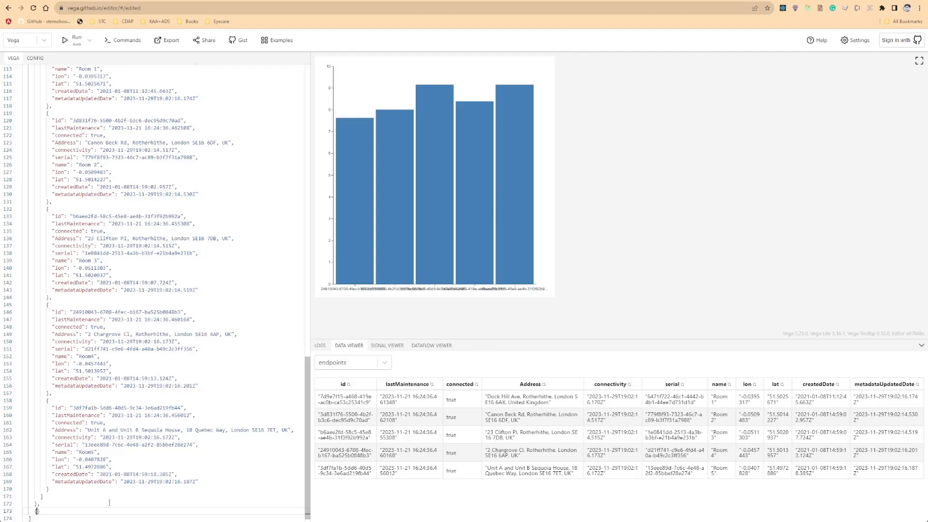
{"action": "key", "text": "Return"}
{"action": "type", "text": "\"name\""}
{"action": "type", "text": ": \"result\","}
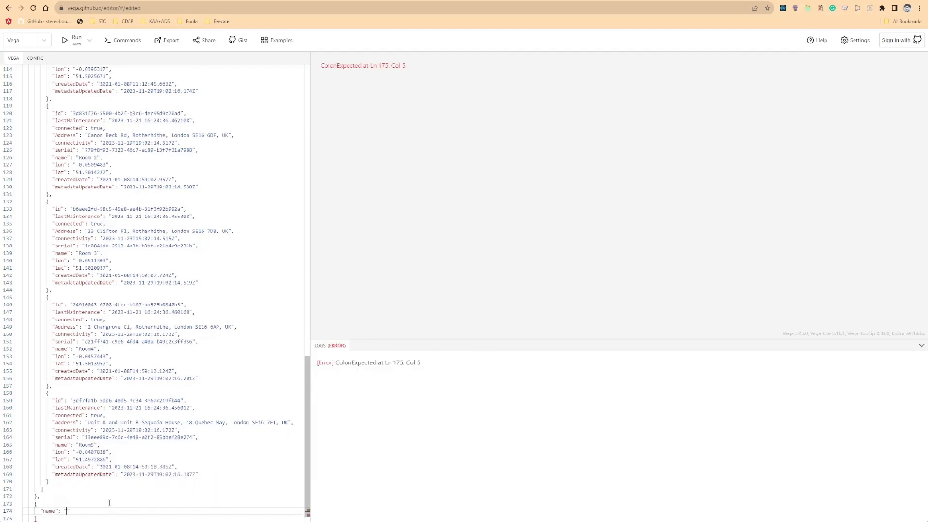
{"action": "key", "text": "Return"}
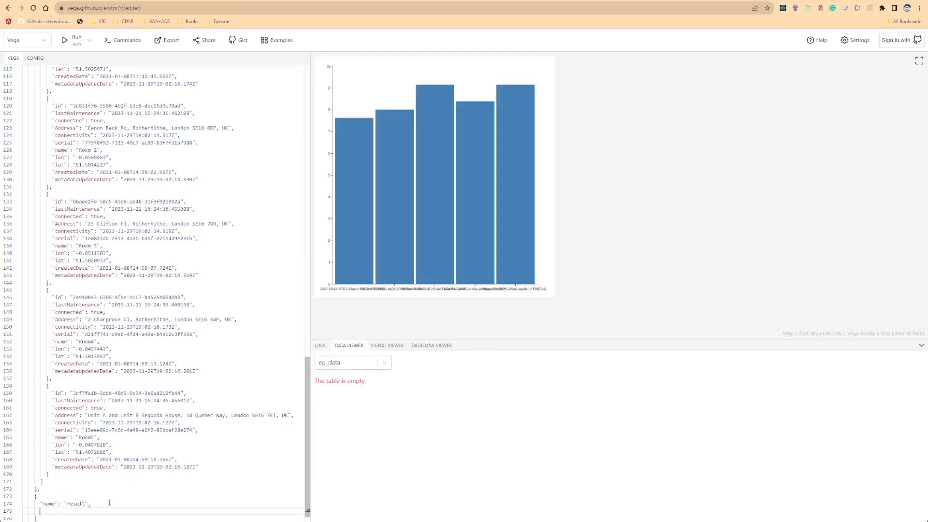
{"action": "type", "text": "\"source\": \"ep_dat"}
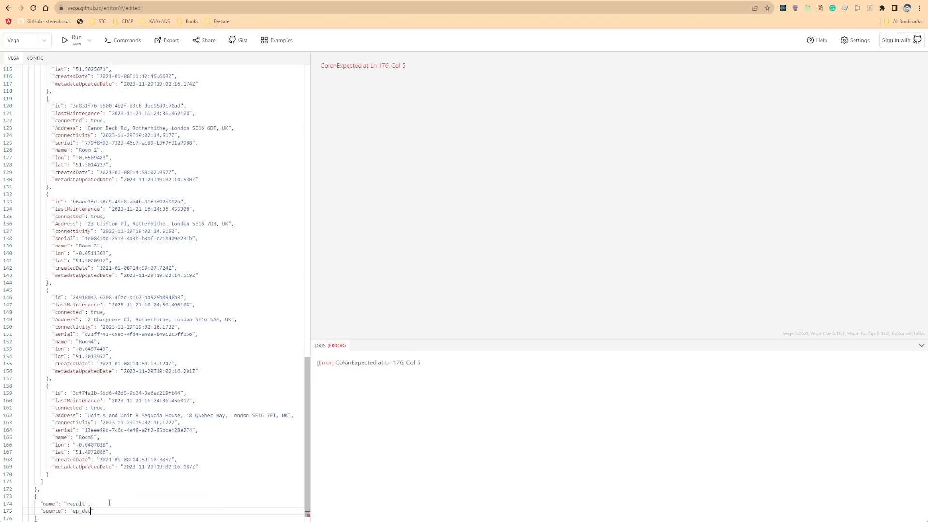
{"action": "type", "text": "\""}
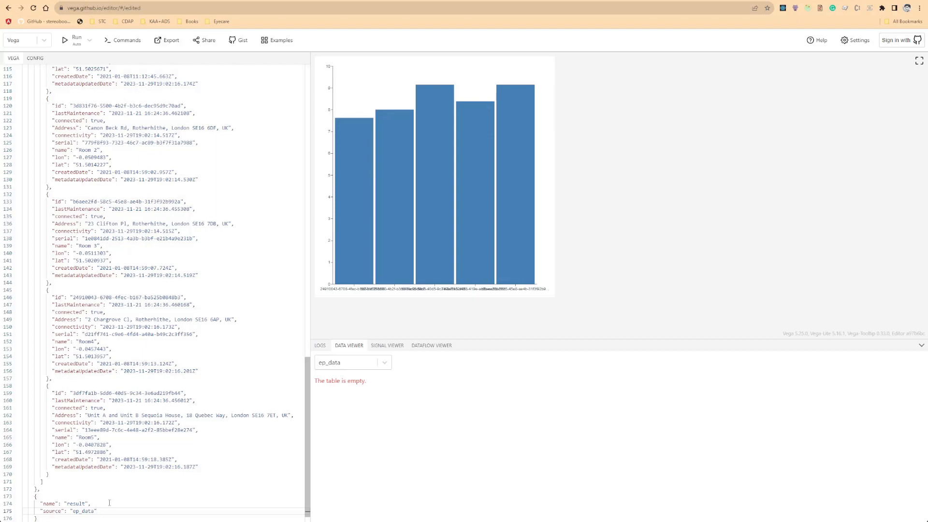
Show the result dataset in the data viewer.
{"action": "scroll", "coordinate": [218, 290], "scroll_direction": "down", "scroll_amount": 1}
{"action": "left_click", "coordinate": [357, 367]}
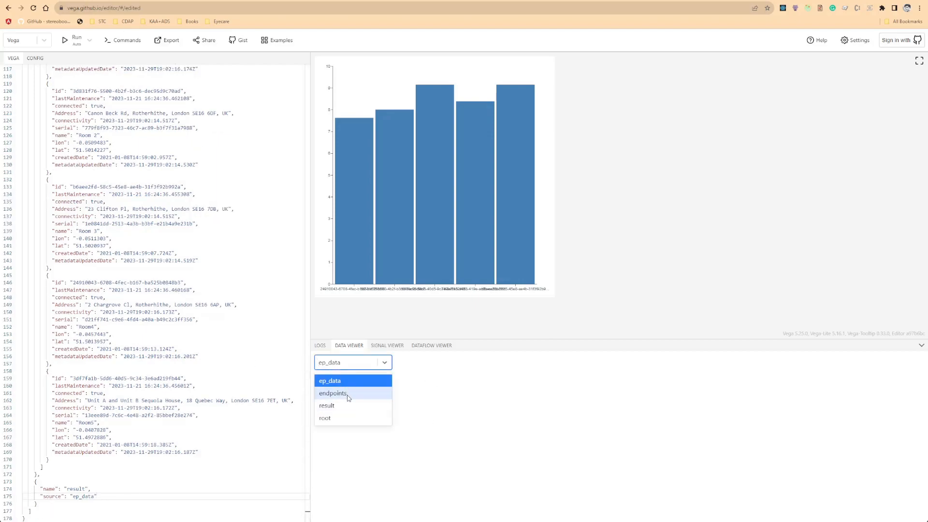
{"action": "left_click", "coordinate": [345, 407]}
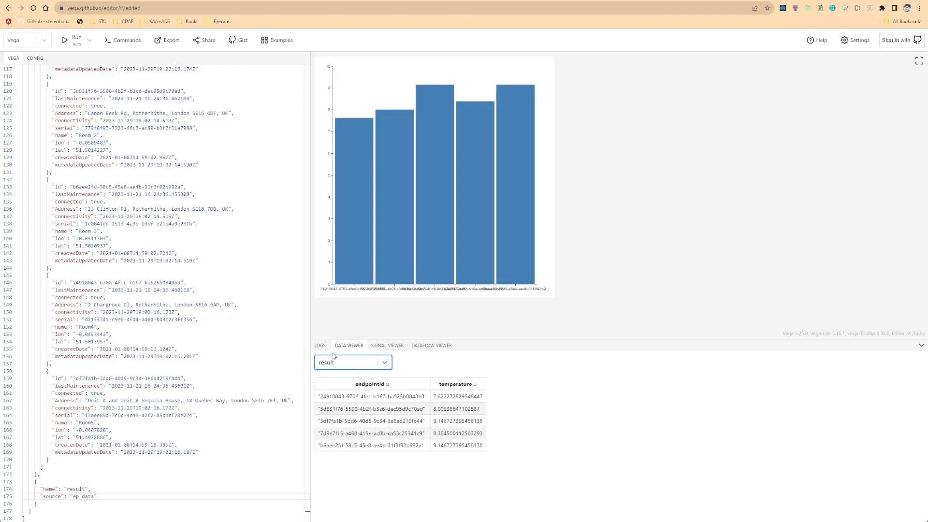
Compare the endpoint IDs in the ep_data entries with the id values in the endpoints dataset.
{"action": "left_click", "coordinate": [374, 360]}
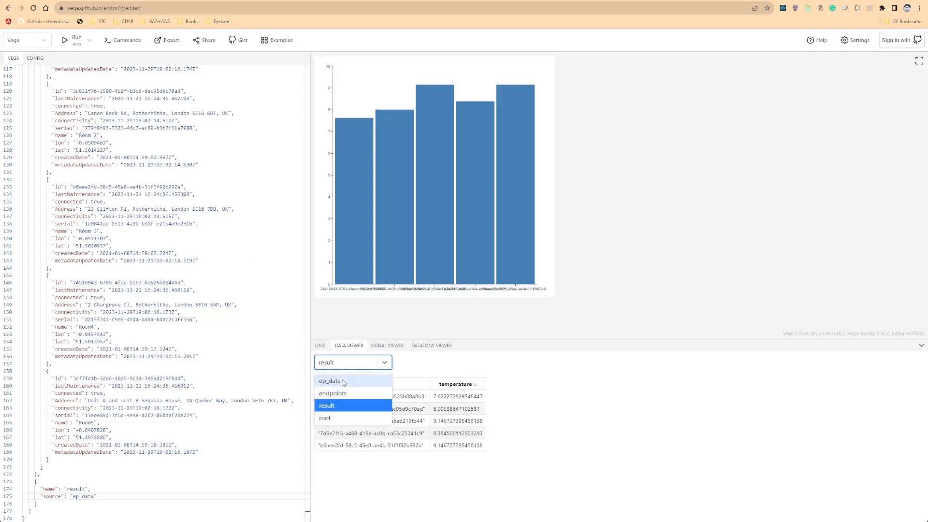
{"action": "left_click", "coordinate": [111, 505]}
{"action": "left_click", "coordinate": [105, 497]}
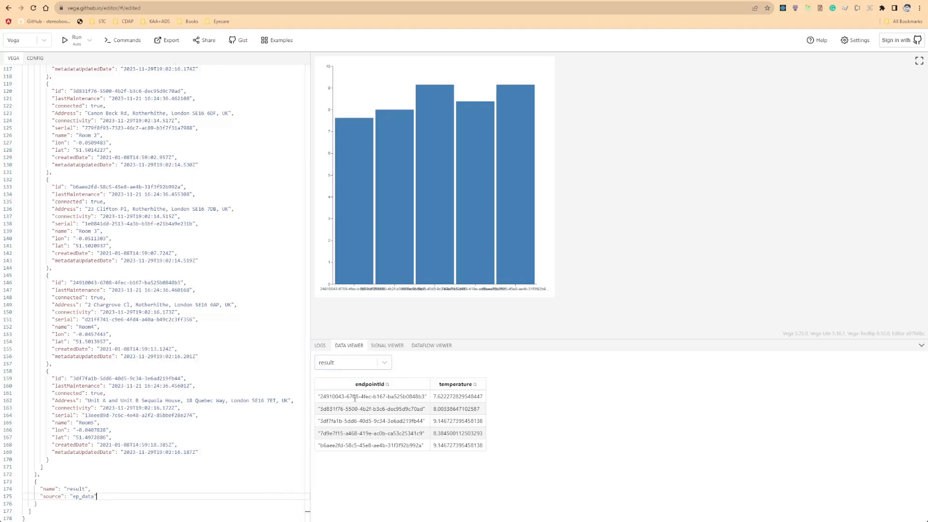
{"action": "scroll", "coordinate": [125, 297], "scroll_direction": "up", "scroll_amount": 2}
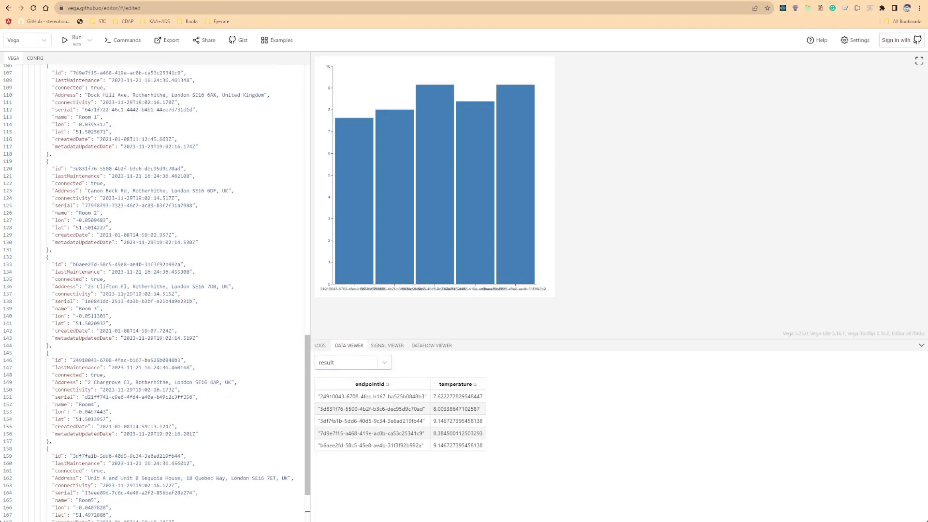
{"action": "scroll", "coordinate": [139, 261], "scroll_direction": "up", "scroll_amount": 2}
{"action": "double_click", "coordinate": [121, 246]}
{"action": "scroll", "coordinate": [116, 194], "scroll_direction": "up", "scroll_amount": 5}
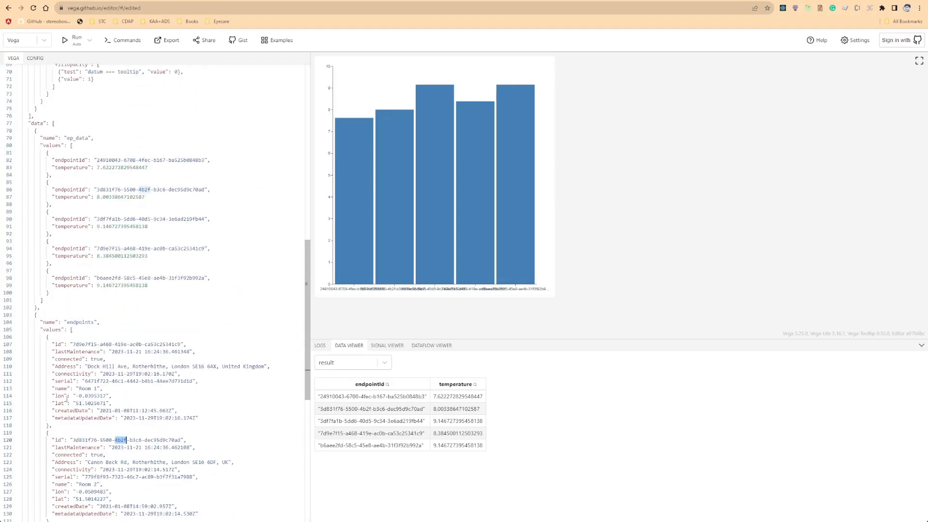
{"action": "scroll", "coordinate": [72, 401], "scroll_direction": "down", "scroll_amount": 6}
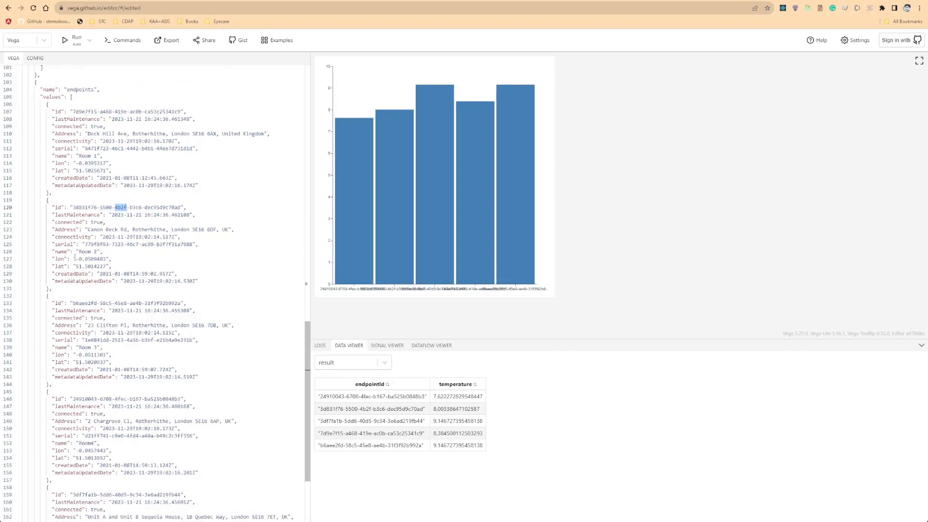
{"action": "scroll", "coordinate": [120, 271], "scroll_direction": "down", "scroll_amount": 3}
Add a transform array to the result data entry containing a transform object of type lookup.
{"action": "left_click", "coordinate": [104, 498]}
{"action": "type", "text": ","}
{"action": "key", "text": "Return"}
{"action": "type", "text": "\"transform\": []"}
{"action": "key", "text": "Return"}
{"action": "key", "text": "Return"}
{"action": "type", "text": "{"}
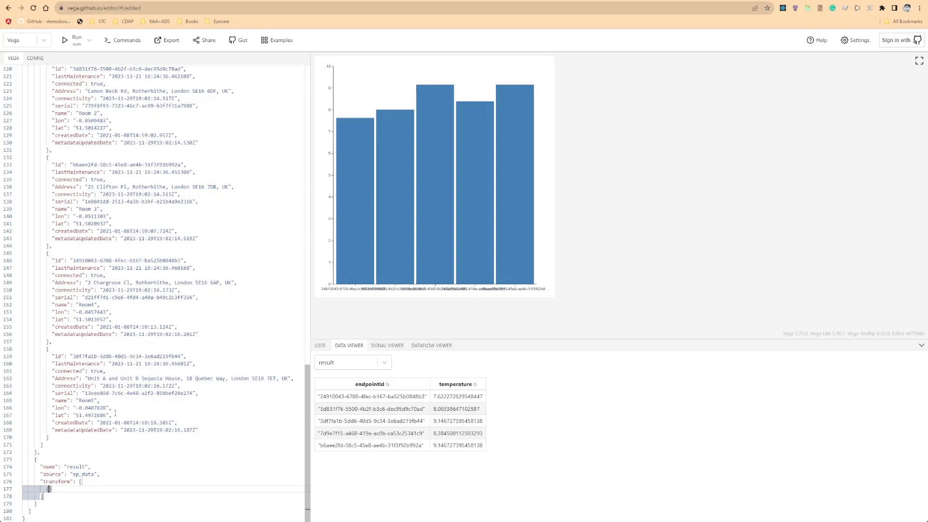
{"action": "key", "text": "Return"}
{"action": "type", "text": "\"tuype"}
{"action": "key", "text": "BackSpace"}
{"action": "key", "text": "BackSpace"}
{"action": "key", "text": "BackSpace"}
{"action": "key", "text": "BackSpace"}
{"action": "key", "text": "BackSpace"}
{"action": "type", "text": "ty"}
{"action": "key", "text": "Return"}
{"action": "type", "text": "\"look"}
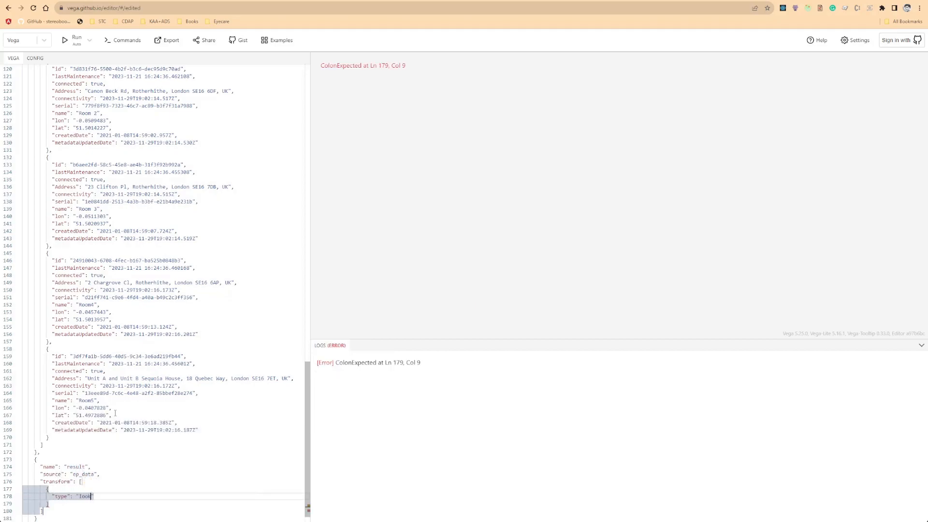
{"action": "type", "text": ","}
Set the lookup transform's from parameter to the endpoints dataset.
{"action": "key", "text": "Return"}
{"action": "type", "text": "\"form"}
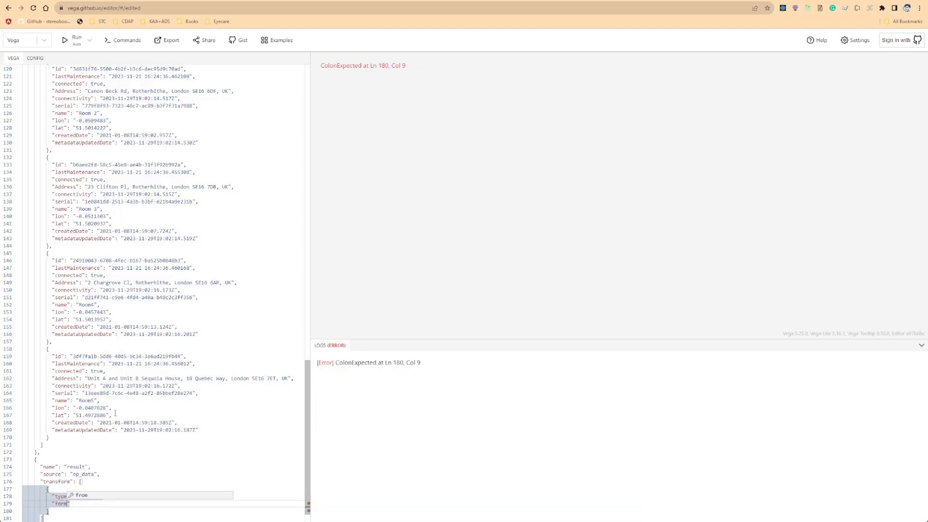
{"action": "key", "text": "Escape"}
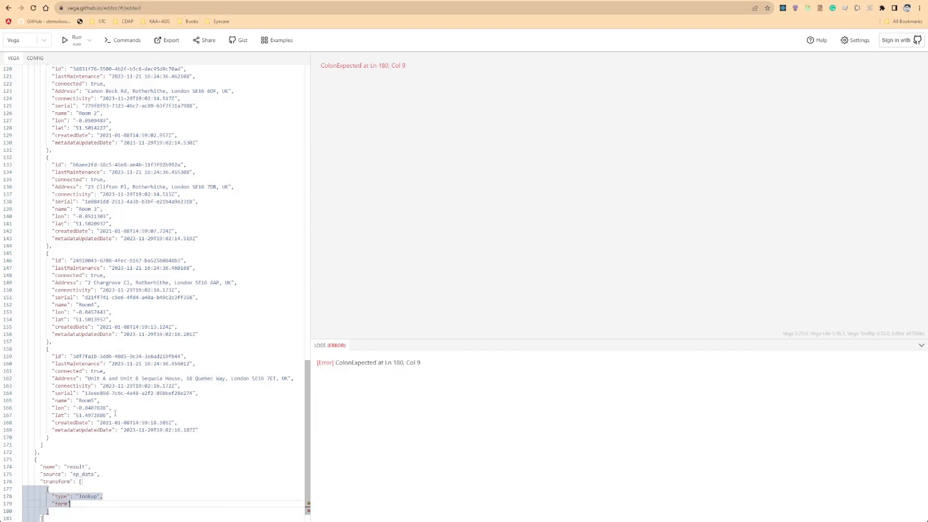
{"action": "key", "text": "BackSpace"}
{"action": "key", "text": "BackSpace"}
{"action": "key", "text": "BackSpace"}
{"action": "type", "text": "rom"}
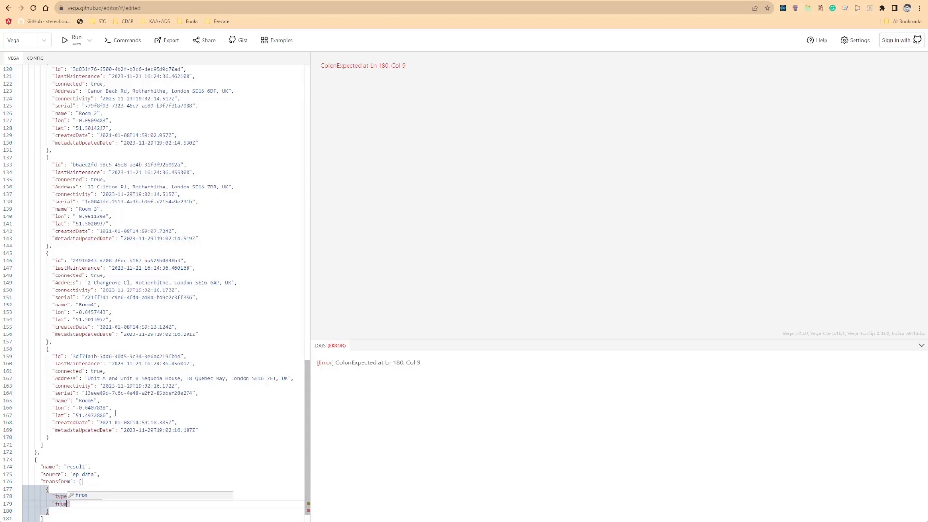
{"action": "key", "text": "Return"}
{"action": "type", "text": "endpoints\","}
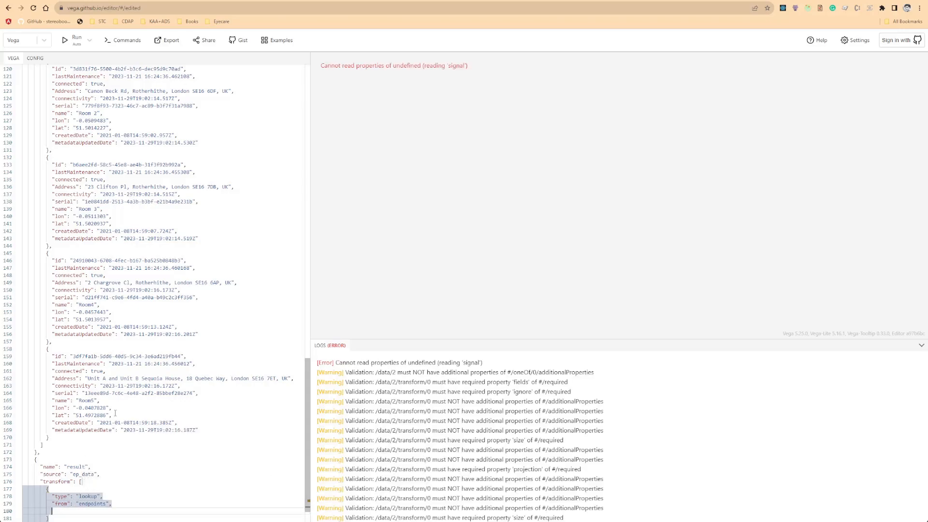
Add the lookup key endpointId and a fields list containing id to the transform.
{"action": "key", "text": "Return"}
{"action": "type", "text": "\""}
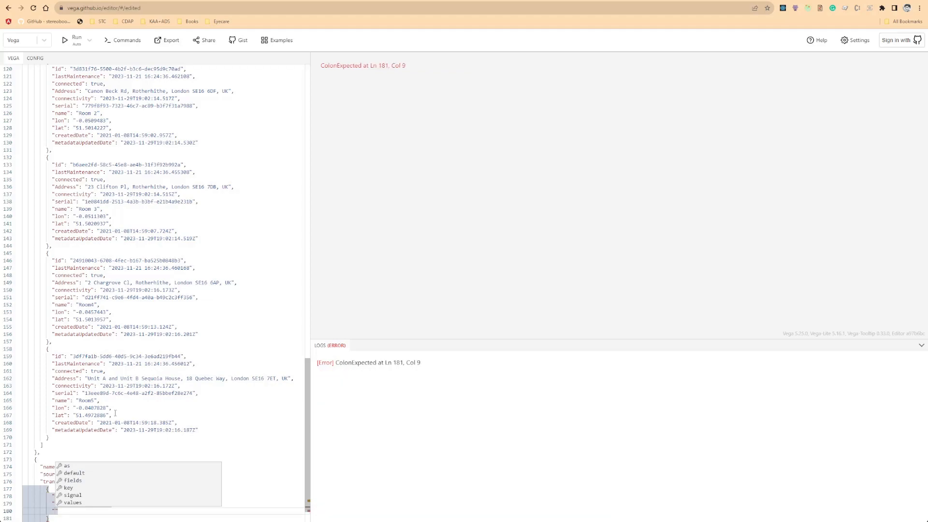
{"action": "type", "text": "key\": \"endpointId\","}
{"action": "key", "text": "Return"}
{"action": "type", "text": "{"}
{"action": "type", "text": "\"fi"}
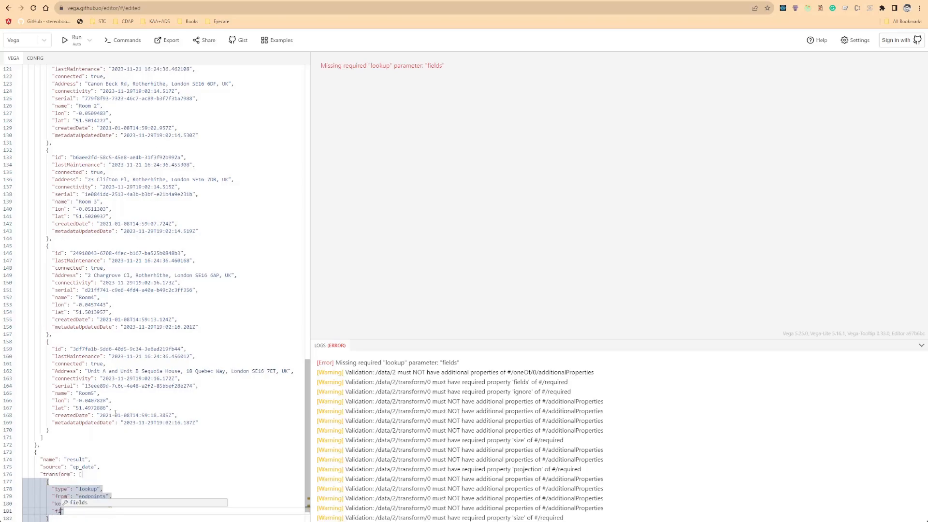
{"action": "type", "text": "elds\": ["}
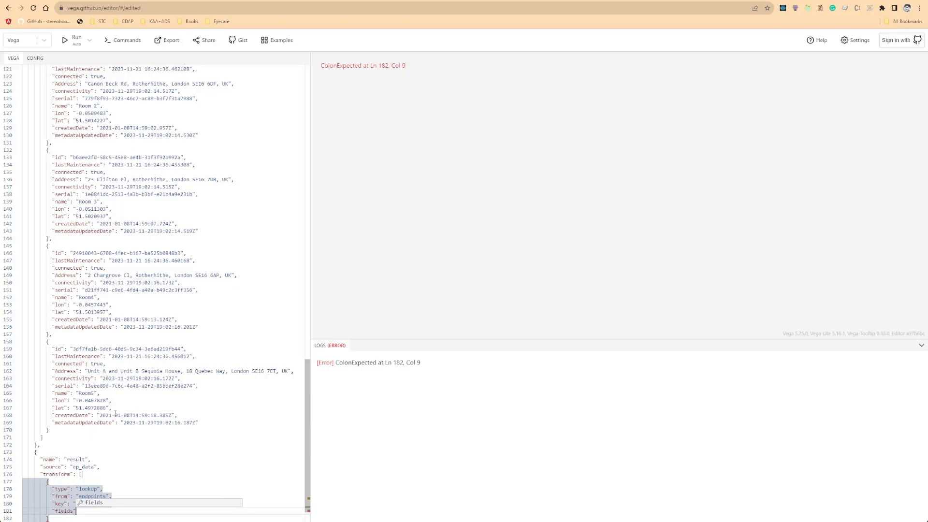
{"action": "type", "text": "\""}
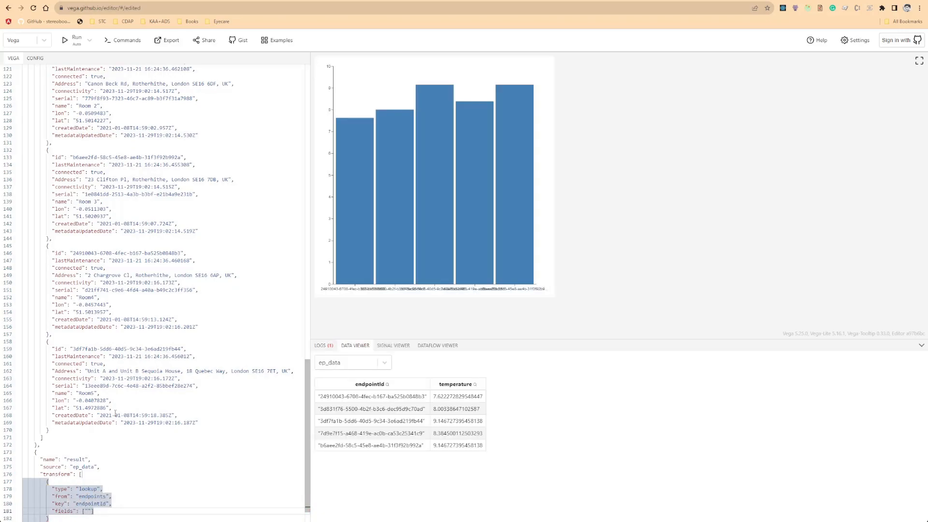
{"action": "type", "text": "id"}
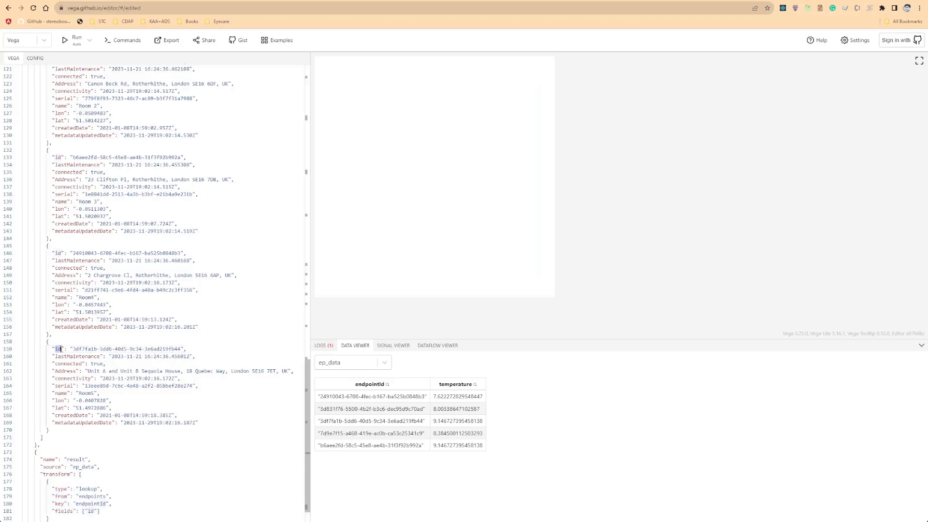
Add an as parameter to the lookup transform with the output field name.
{"action": "scroll", "coordinate": [57, 334], "scroll_direction": "down", "scroll_amount": 1}
{"action": "type", "text": ","}
{"action": "key", "text": "Return"}
{"action": "type", "text": "\"as"}
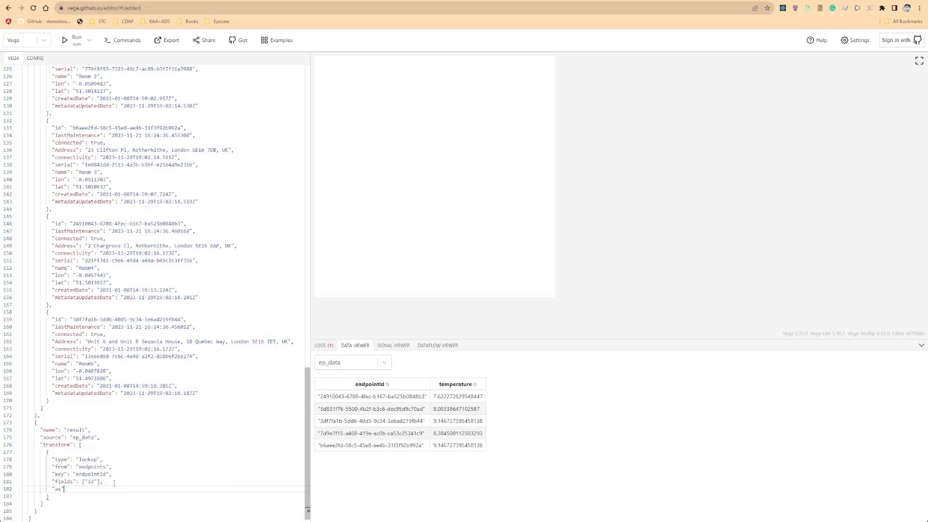
{"action": "type", "text": "\": [\"name"}
Show the result dataset in the data viewer and inspect its new name column.
{"action": "left_click", "coordinate": [386, 363]}
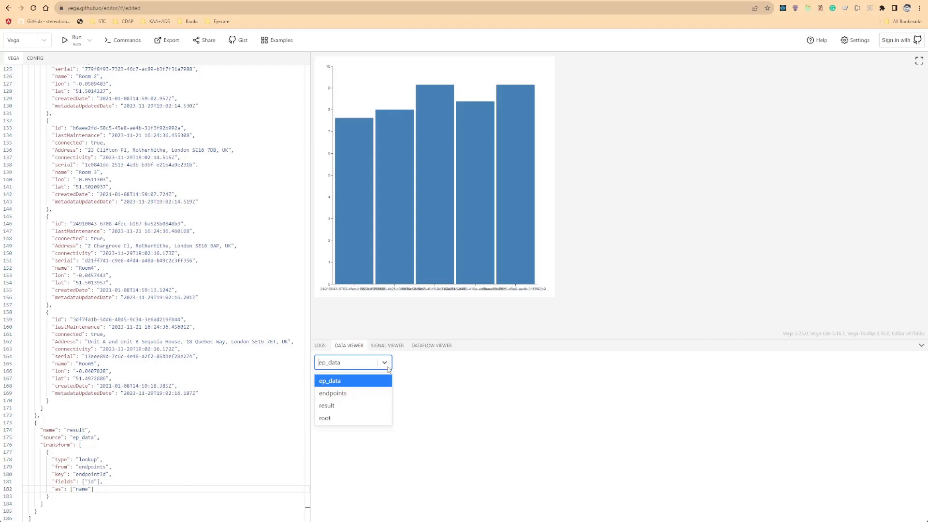
{"action": "left_click", "coordinate": [356, 407]}
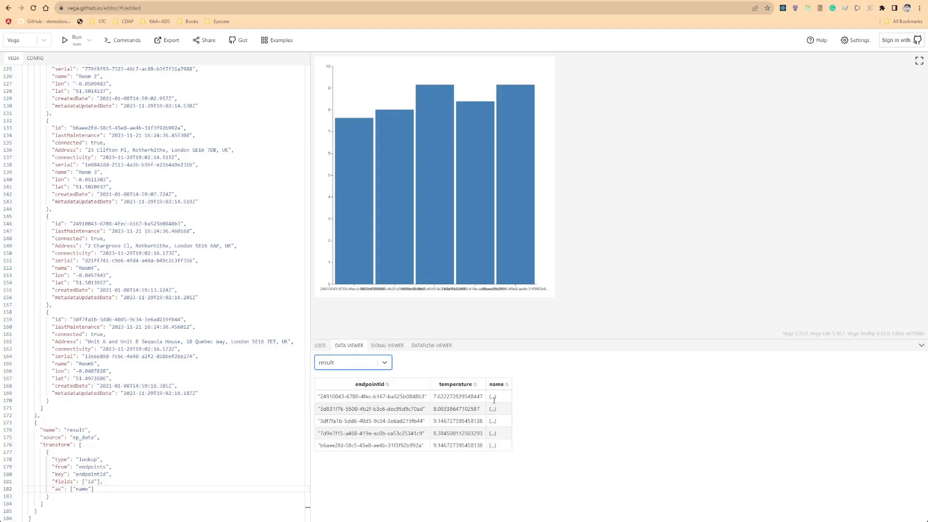
{"action": "double_click", "coordinate": [494, 398]}
Add a values parameter listing name to the lookup transform and reselect the result dataset in the viewer.
{"action": "left_click", "coordinate": [113, 483]}
{"action": "key", "text": "Return"}
{"action": "type", "text": "\"values\": [\"name\"],"}
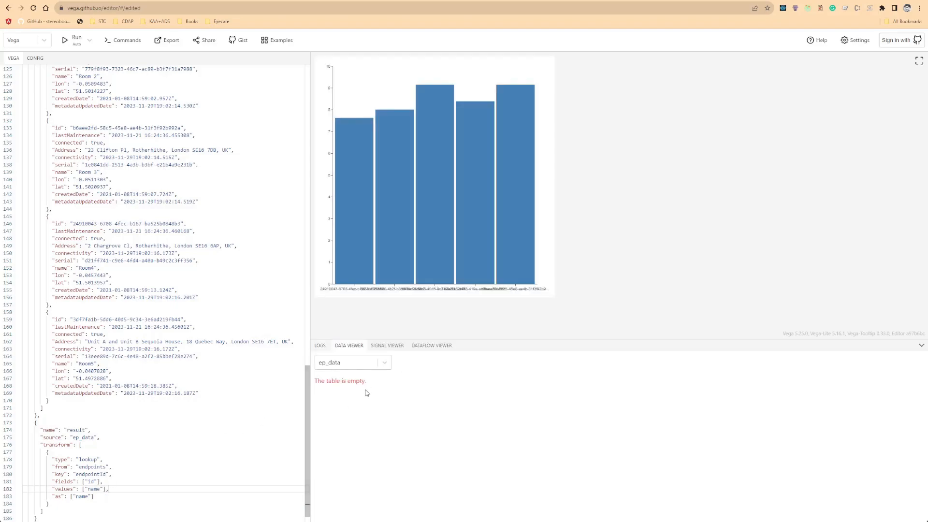
{"action": "left_click", "coordinate": [368, 364]}
{"action": "left_click", "coordinate": [362, 406]}
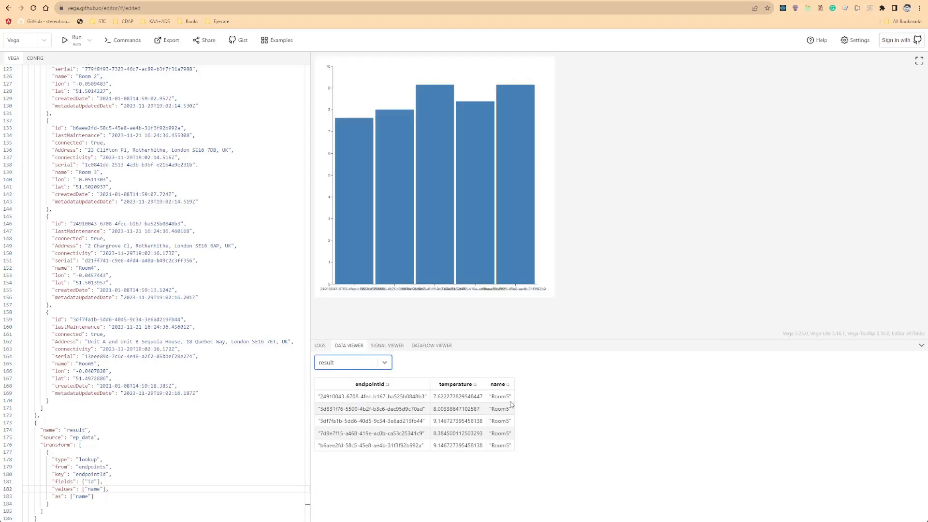
Swap the lookup parameters so the key is id and the fields list holds endpointId.
{"action": "double_click", "coordinate": [92, 474]}
{"action": "double_click", "coordinate": [91, 481]}
{"action": "type", "text": "endpointId"}
{"action": "key", "text": "Up"}
{"action": "key", "text": "Left"}
{"action": "key", "text": "Left"}
{"action": "key", "text": "shift+Left"}
{"action": "key", "text": "shift+Left"}
{"action": "key", "text": "shift+Left"}
{"action": "key", "text": "shift+Left"}
{"action": "key", "text": "shift+Left"}
{"action": "key", "text": "shift+Left"}
{"action": "key", "text": "shift+Left"}
{"action": "key", "text": "shift+Left"}
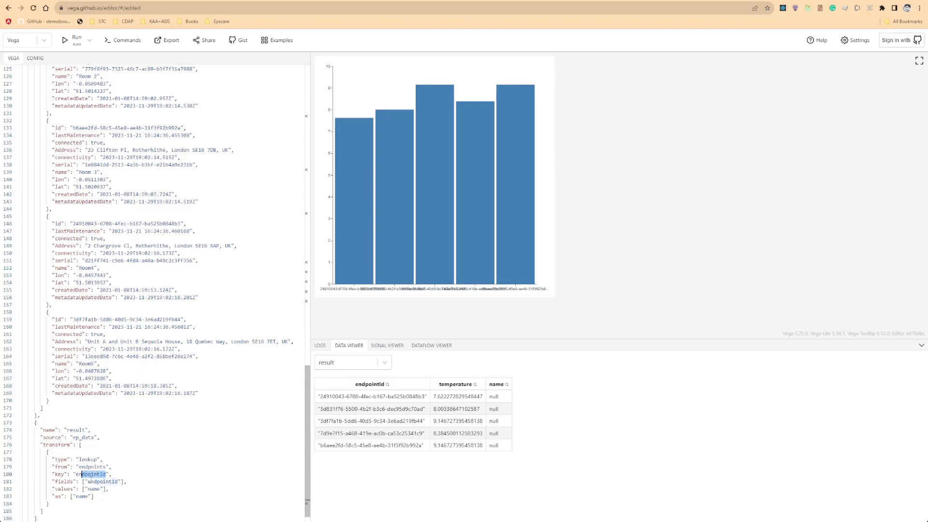
{"action": "type", "text": "id"}
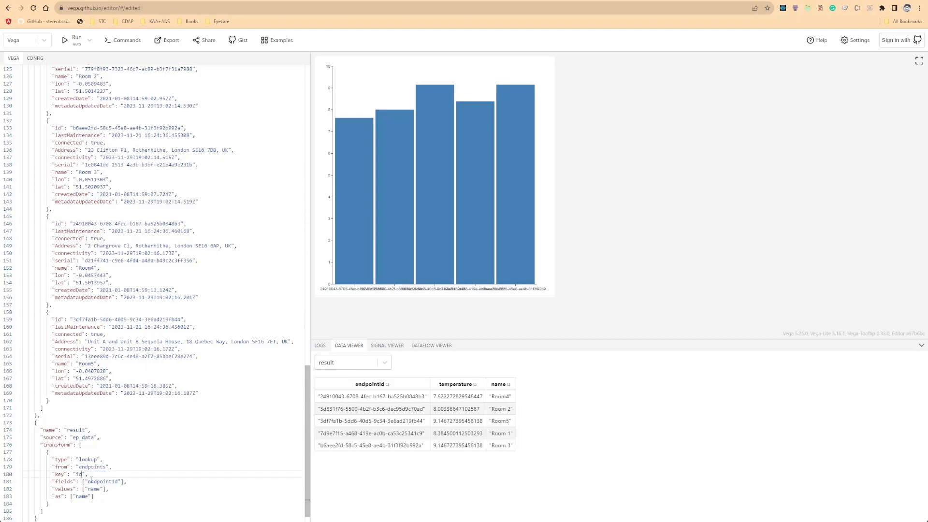
{"action": "left_click", "coordinate": [95, 476]}
{"action": "double_click", "coordinate": [79, 475]}
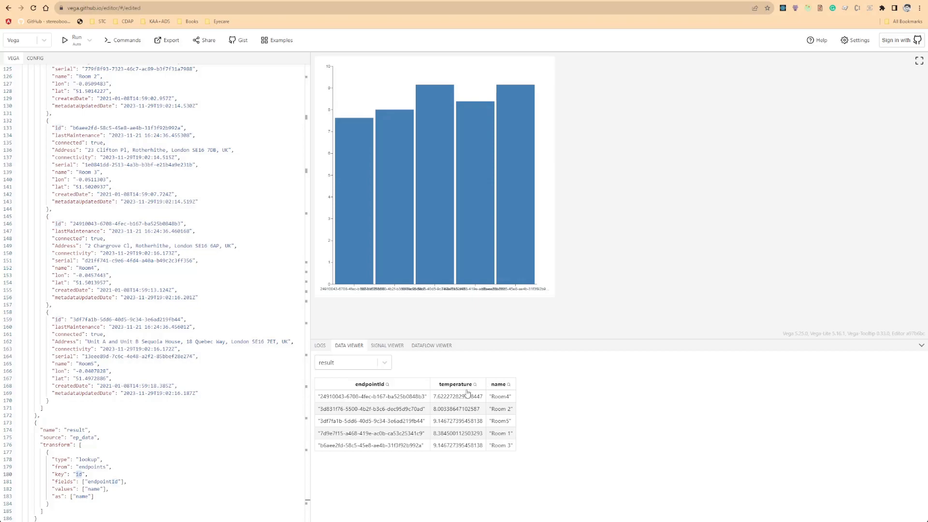
Point the x scale's domain to the result dataset and its name field.
{"action": "scroll", "coordinate": [71, 424], "scroll_direction": "down", "scroll_amount": 1}
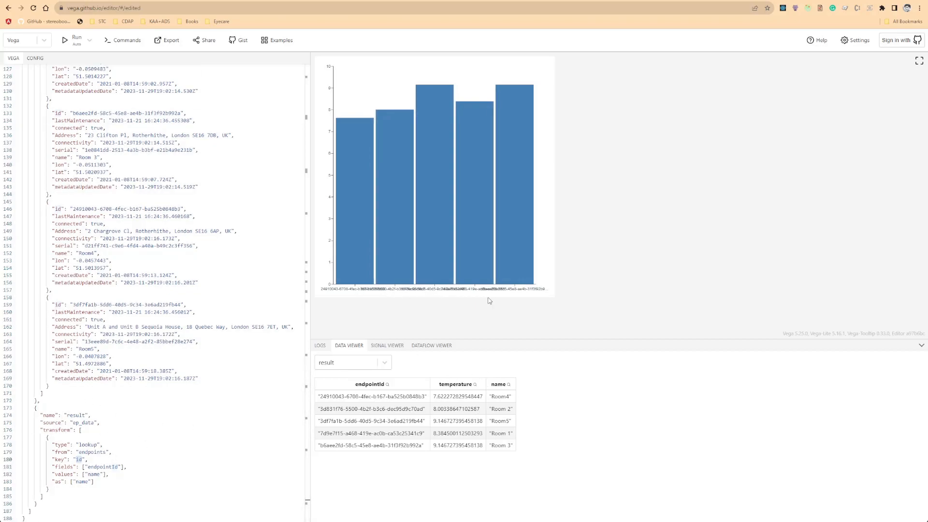
{"action": "scroll", "coordinate": [155, 329], "scroll_direction": "up", "scroll_amount": 15}
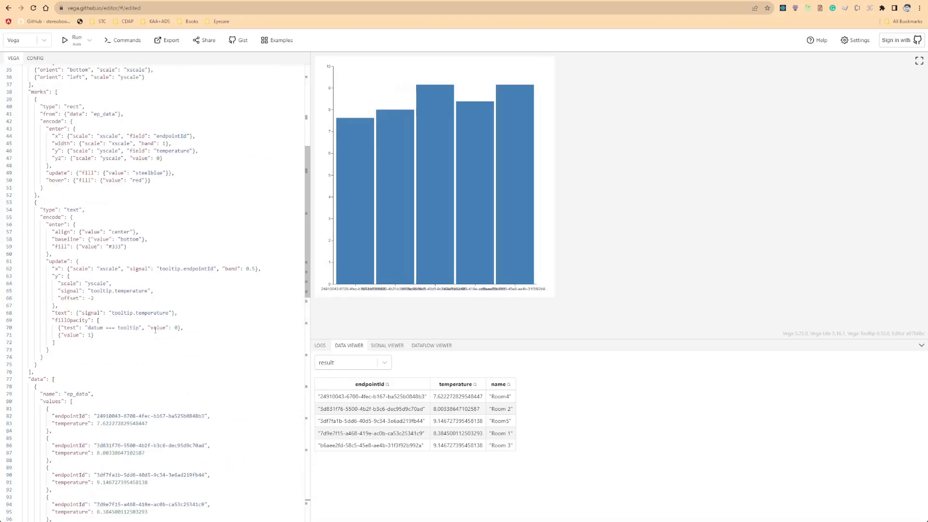
{"action": "scroll", "coordinate": [155, 329], "scroll_direction": "up", "scroll_amount": 3}
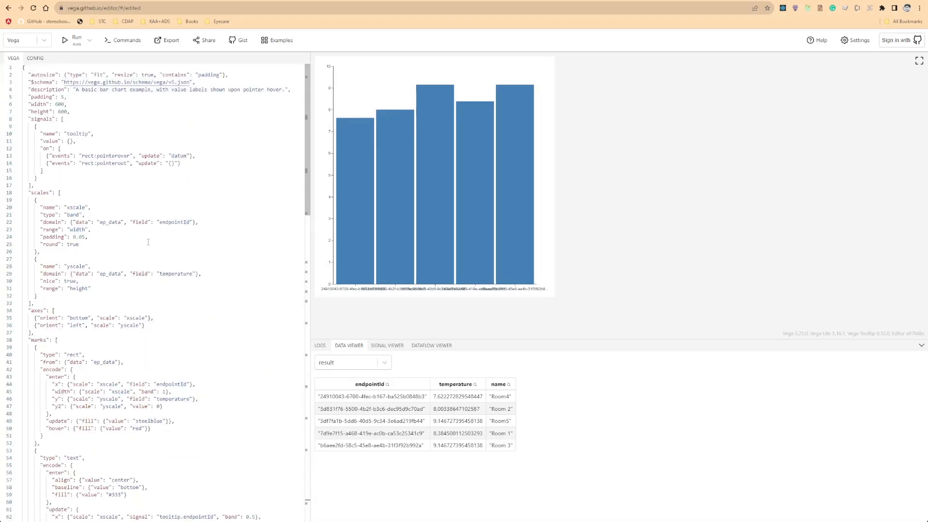
{"action": "scroll", "coordinate": [145, 276], "scroll_direction": "down", "scroll_amount": 1}
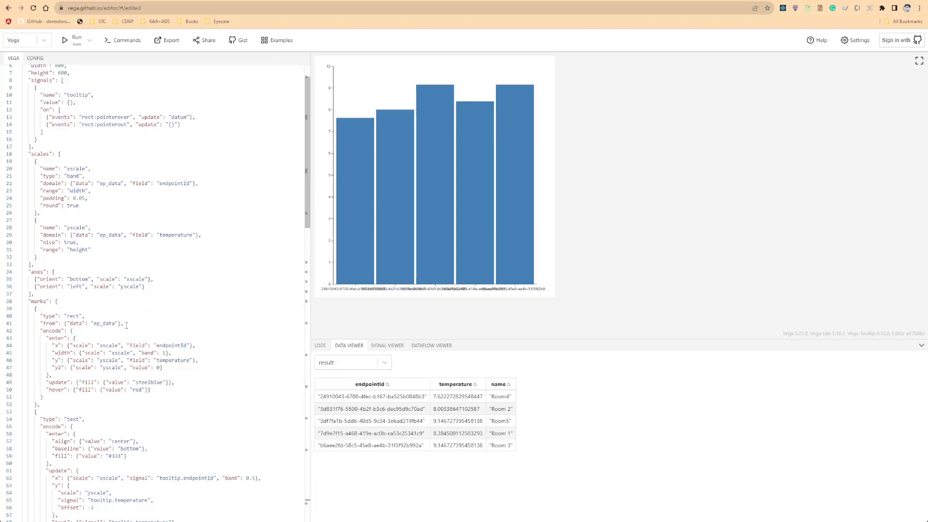
{"action": "scroll", "coordinate": [102, 349], "scroll_direction": "down", "scroll_amount": 2}
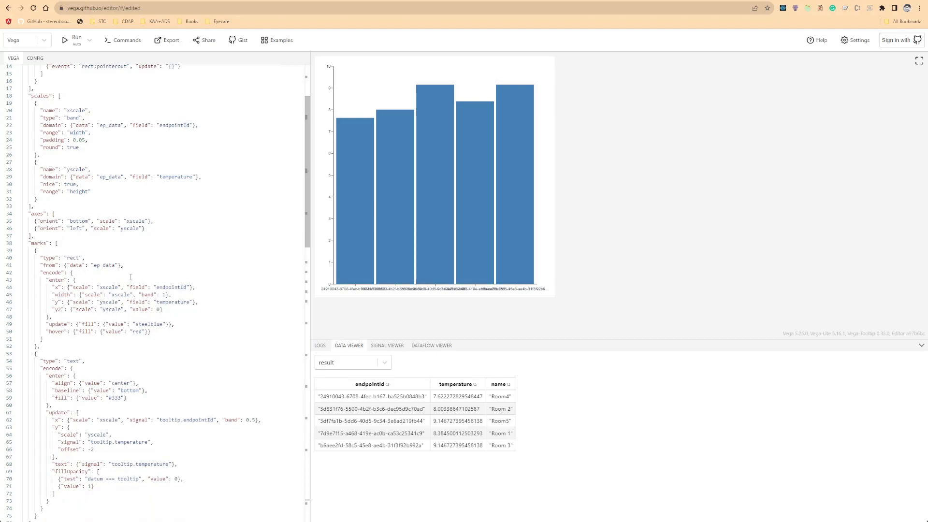
{"action": "scroll", "coordinate": [131, 277], "scroll_direction": "up", "scroll_amount": 3}
{"action": "double_click", "coordinate": [106, 222]}
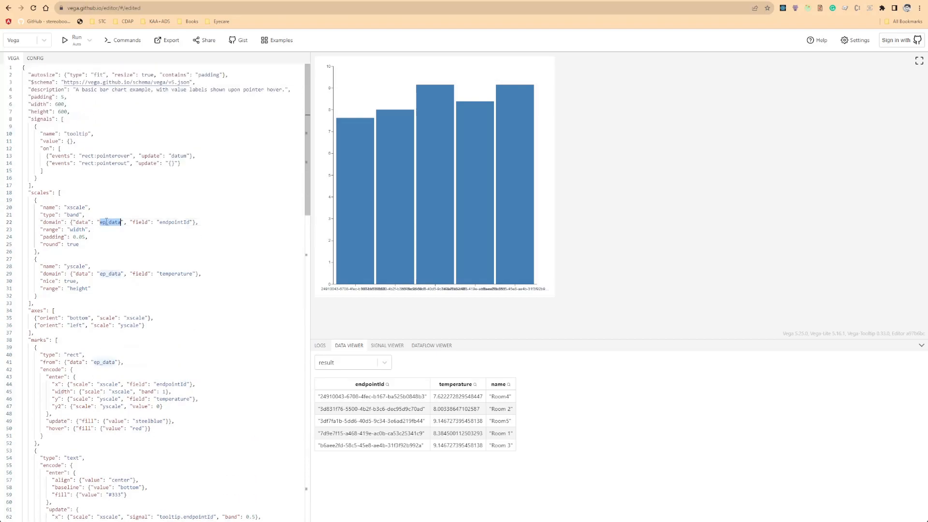
{"action": "type", "text": "result"}
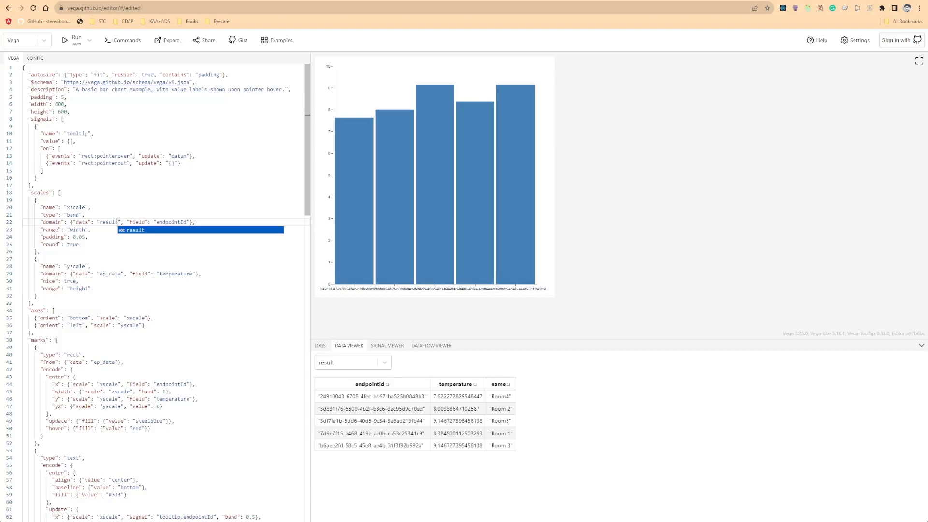
{"action": "left_click", "coordinate": [172, 222]}
{"action": "double_click", "coordinate": [172, 222]}
{"action": "type", "text": "name"}
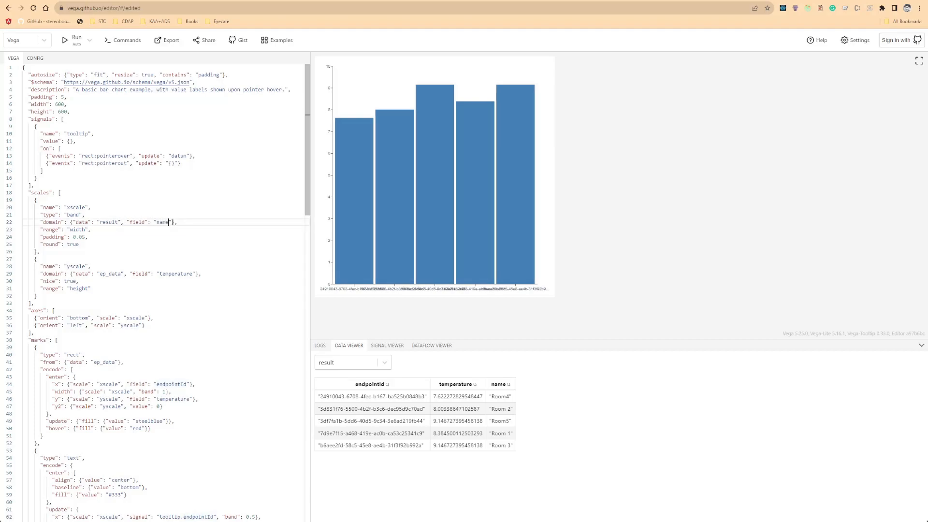
Point the y scale's domain data to the result dataset.
{"action": "double_click", "coordinate": [109, 274]}
{"action": "type", "text": "result"}
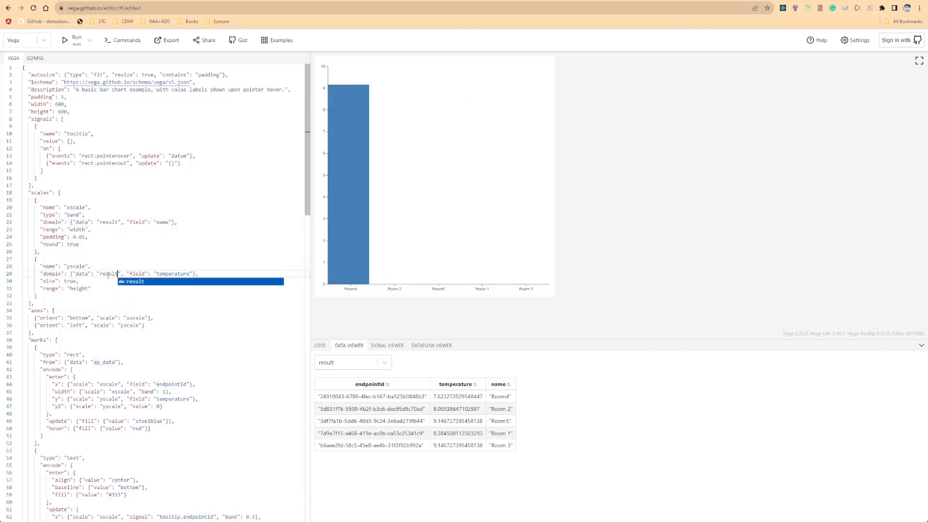
{"action": "left_click", "coordinate": [175, 273]}
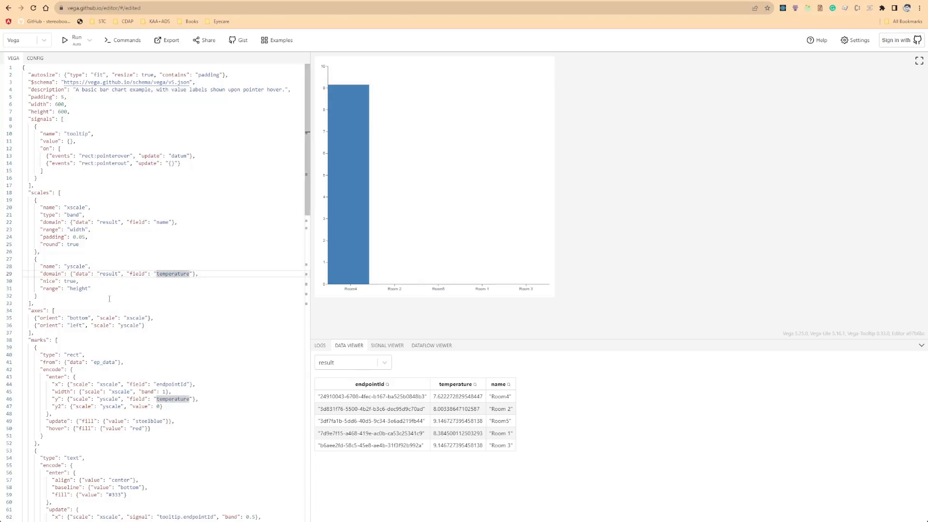
{"action": "scroll", "coordinate": [125, 295], "scroll_direction": "down", "scroll_amount": 1}
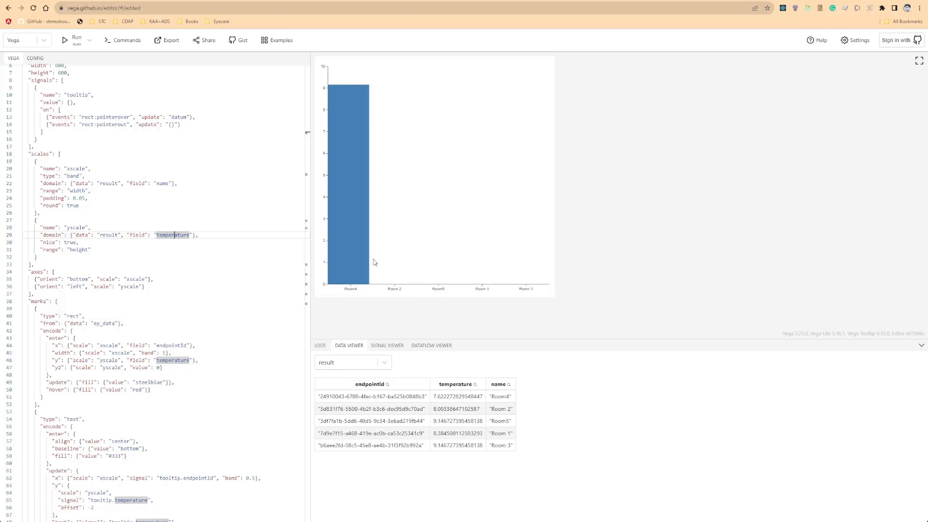
Point the rect marks at the result dataset and encode their x position by the name field.
{"action": "scroll", "coordinate": [149, 252], "scroll_direction": "down", "scroll_amount": 2}
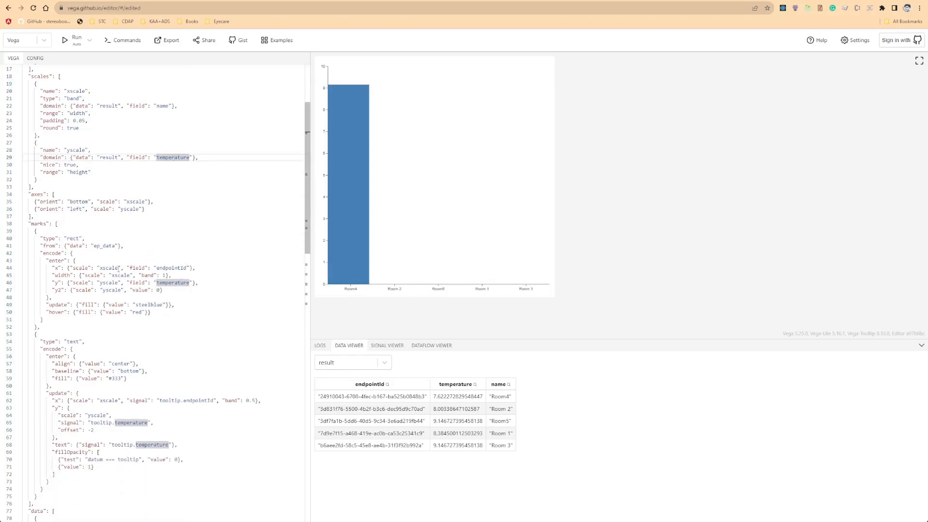
{"action": "double_click", "coordinate": [102, 246]}
{"action": "type", "text": "result"}
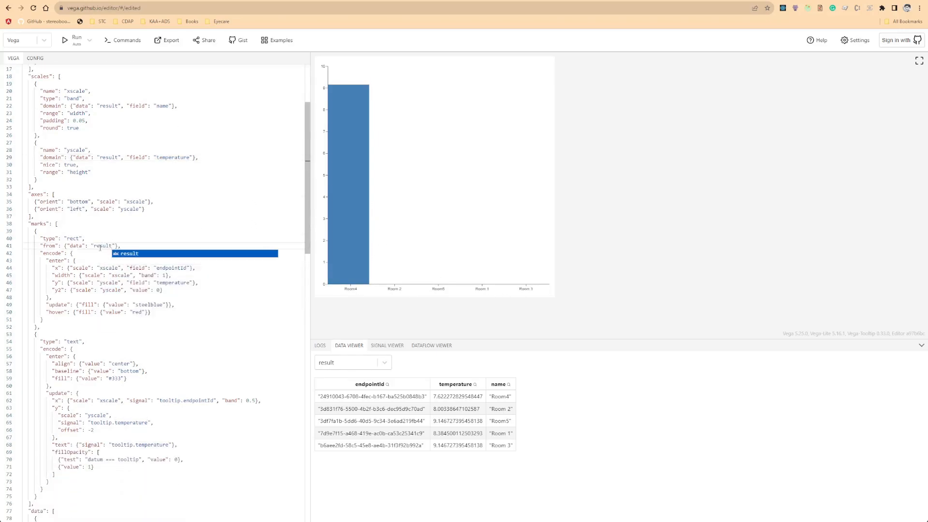
{"action": "double_click", "coordinate": [177, 268]}
{"action": "type", "text": "name"}
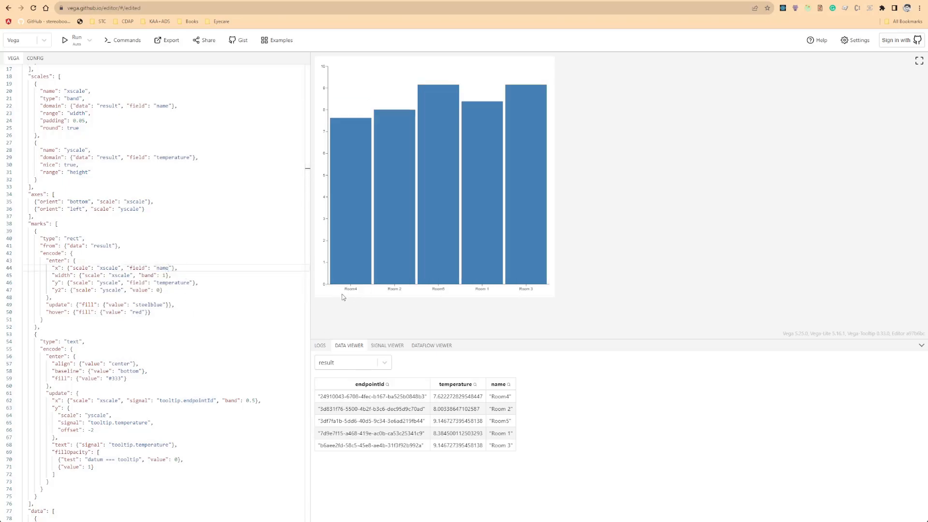
Change the text mark's x signal to tooltip.name.
{"action": "scroll", "coordinate": [189, 321], "scroll_direction": "down", "scroll_amount": 2}
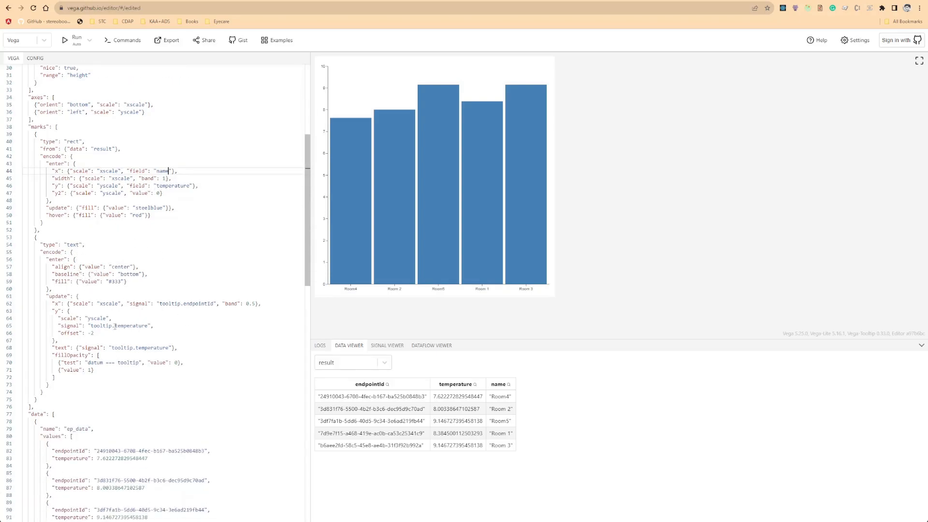
{"action": "scroll", "coordinate": [140, 305], "scroll_direction": "down", "scroll_amount": 1}
{"action": "double_click", "coordinate": [198, 284]}
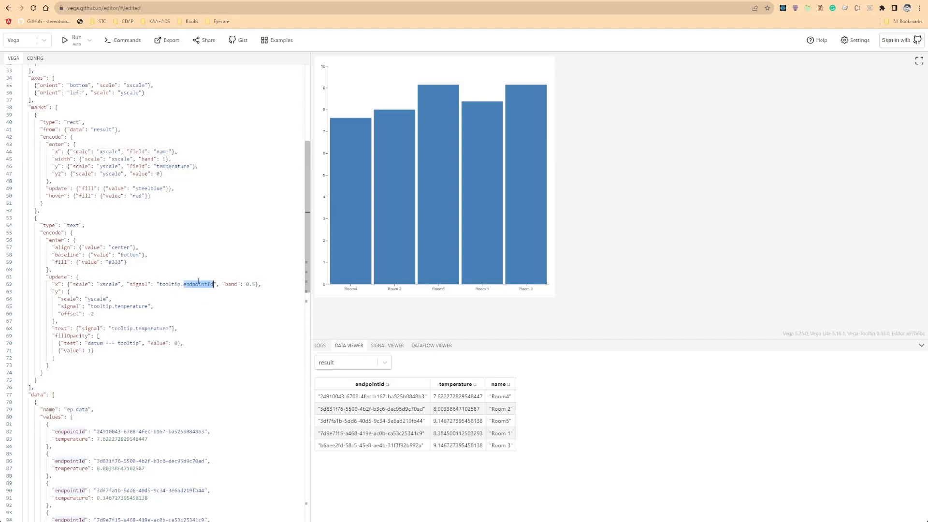
{"action": "type", "text": "name"}
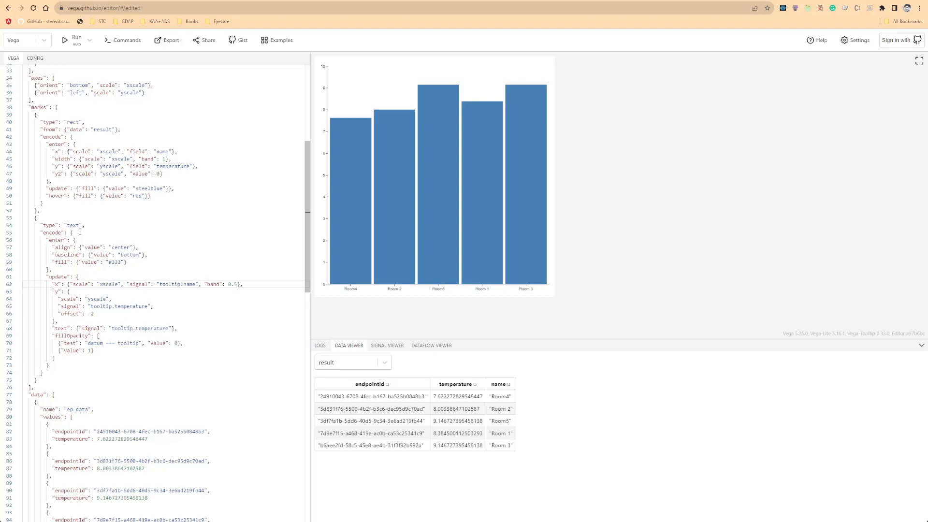
Select the entire Vega specification in the online editor to copy it.
{"action": "scroll", "coordinate": [149, 293], "scroll_direction": "down", "scroll_amount": 2}
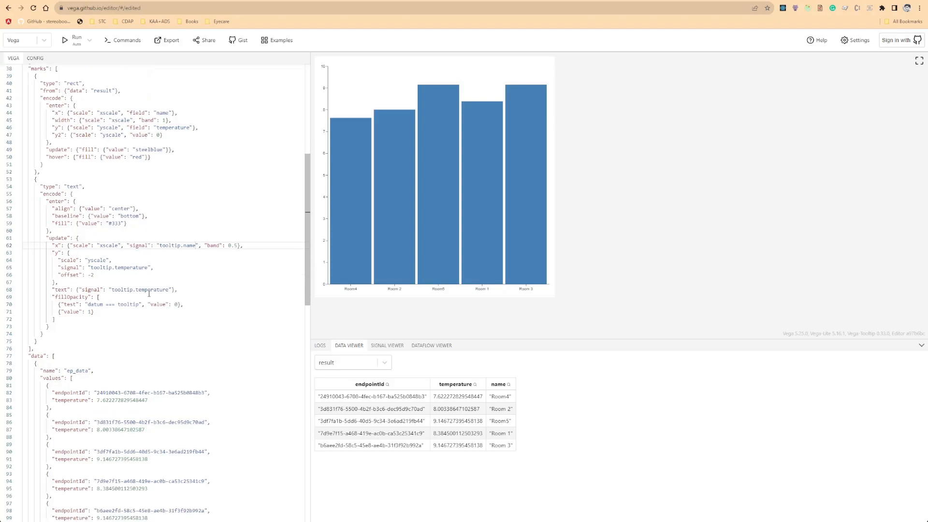
{"action": "scroll", "coordinate": [130, 304], "scroll_direction": "down", "scroll_amount": 3}
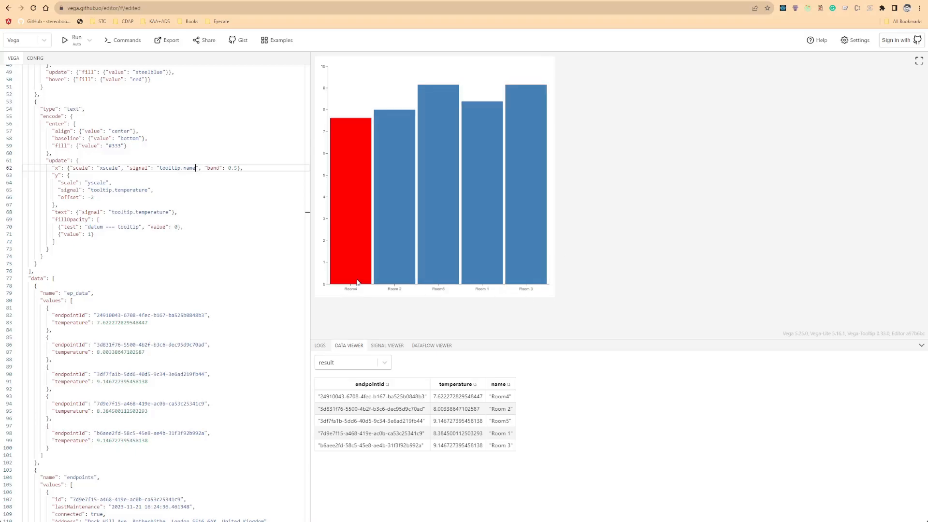
{"action": "scroll", "coordinate": [107, 289], "scroll_direction": "down", "scroll_amount": 12}
{"action": "double_click", "coordinate": [62, 231]}
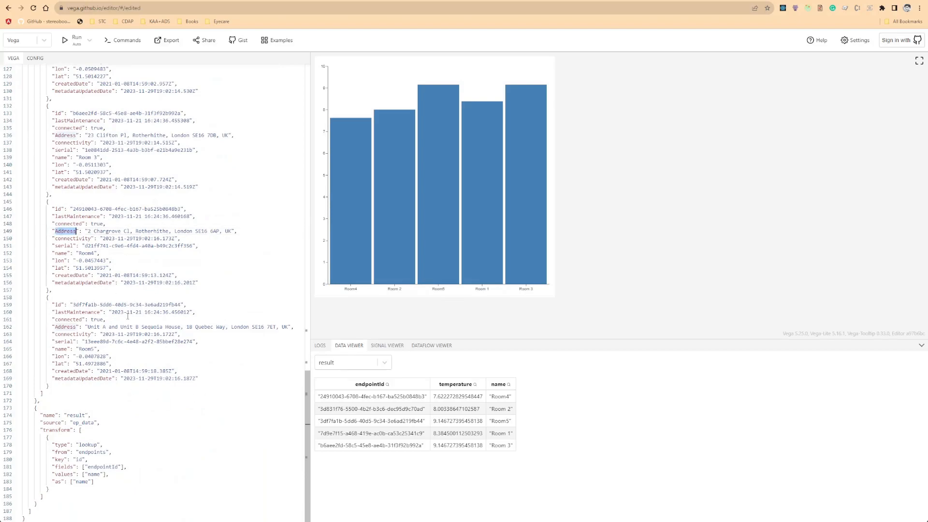
{"action": "scroll", "coordinate": [128, 316], "scroll_direction": "up", "scroll_amount": 8}
{"action": "scroll", "coordinate": [128, 234], "scroll_direction": "down", "scroll_amount": 7}
{"action": "key", "text": "ctrl+a"}
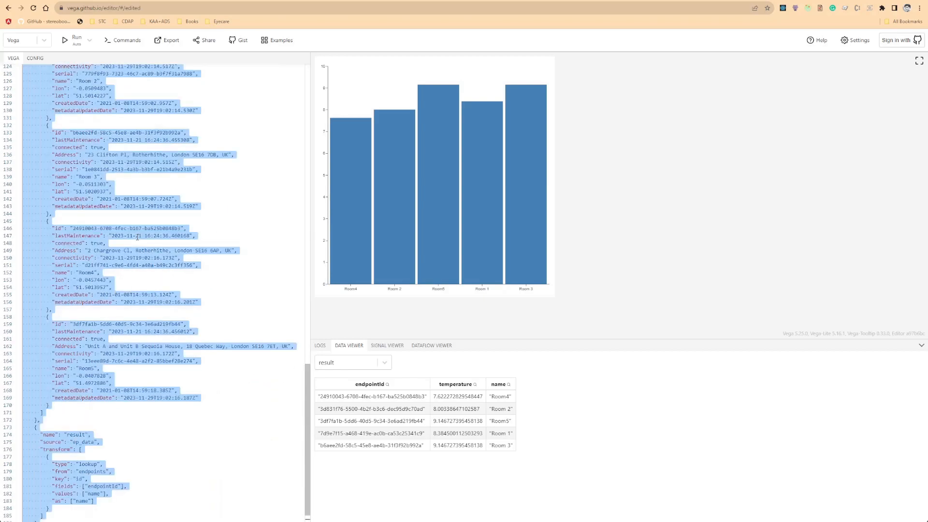
Switch to the Kaa widget configuration and replace its Vega specification with the copied spec.
{"action": "left_click", "coordinate": [100, 0]}
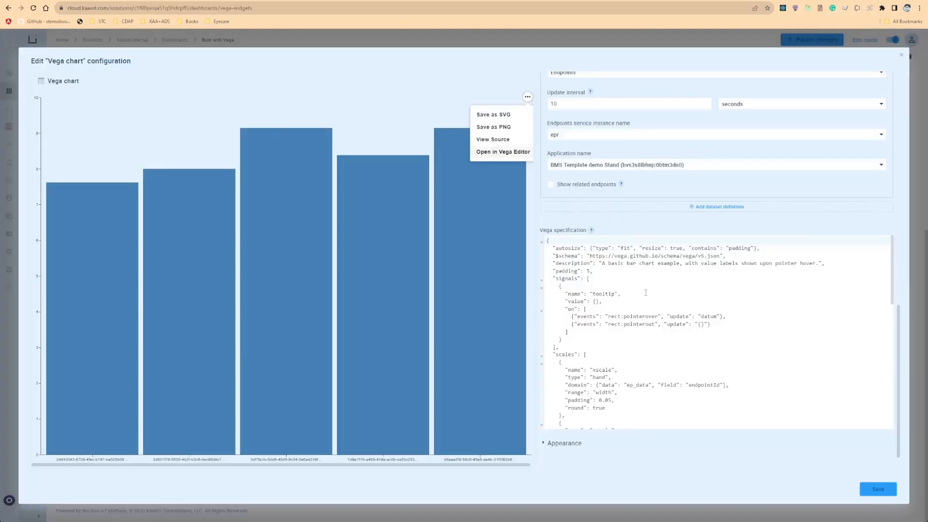
{"action": "left_click", "coordinate": [646, 292]}
{"action": "key", "text": "ctrl+a"}
{"action": "key", "text": "ctrl+v"}
Delete the inline ep_data and endpoints entries from the spec's data section, keeping only the result dataset.
{"action": "left_click", "coordinate": [603, 304]}
{"action": "scroll", "coordinate": [636, 331], "scroll_direction": "up", "scroll_amount": 6}
{"action": "scroll", "coordinate": [610, 334], "scroll_direction": "down", "scroll_amount": 5}
{"action": "scroll", "coordinate": [587, 334], "scroll_direction": "up", "scroll_amount": 10}
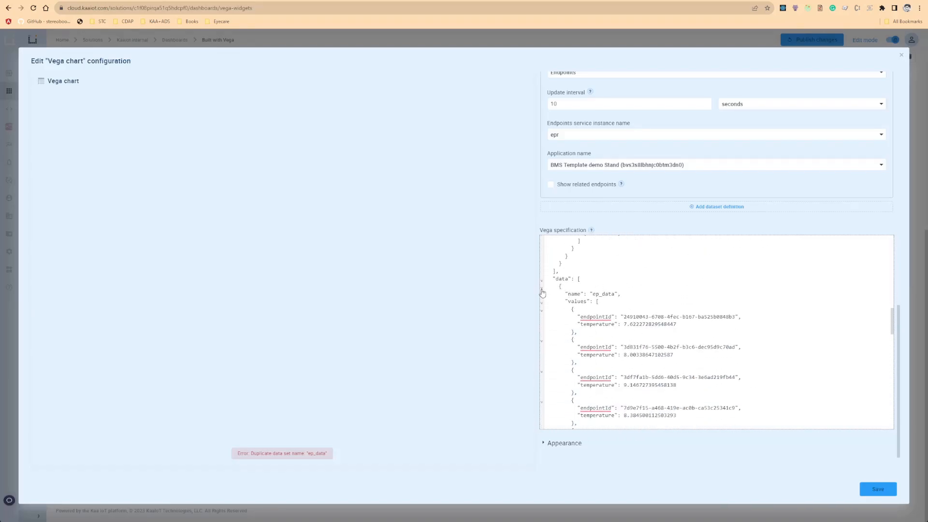
{"action": "left_click", "coordinate": [542, 289]}
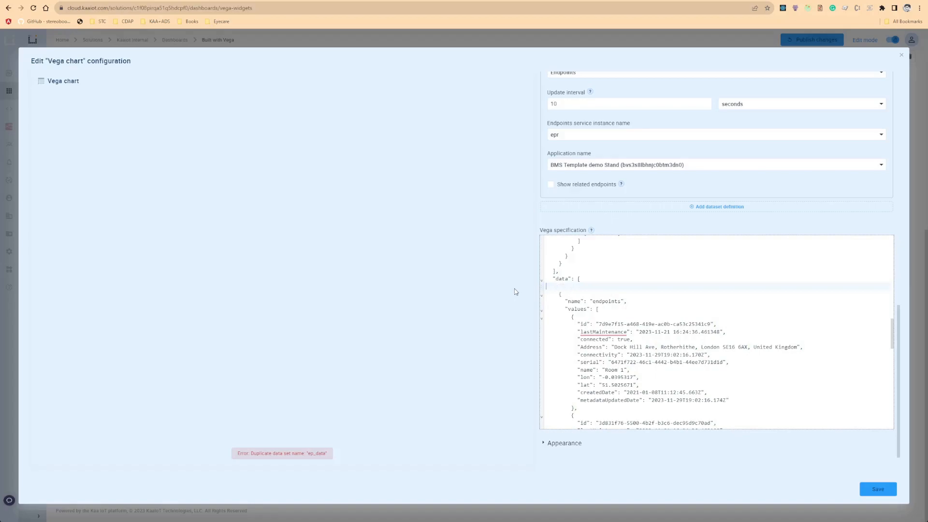
{"action": "left_click", "coordinate": [542, 292]}
{"action": "left_click_drag", "start_coordinate": [574, 303], "coordinate": [545, 305]}
{"action": "key", "text": "BackSpace"}
{"action": "key", "text": "BackSpace"}
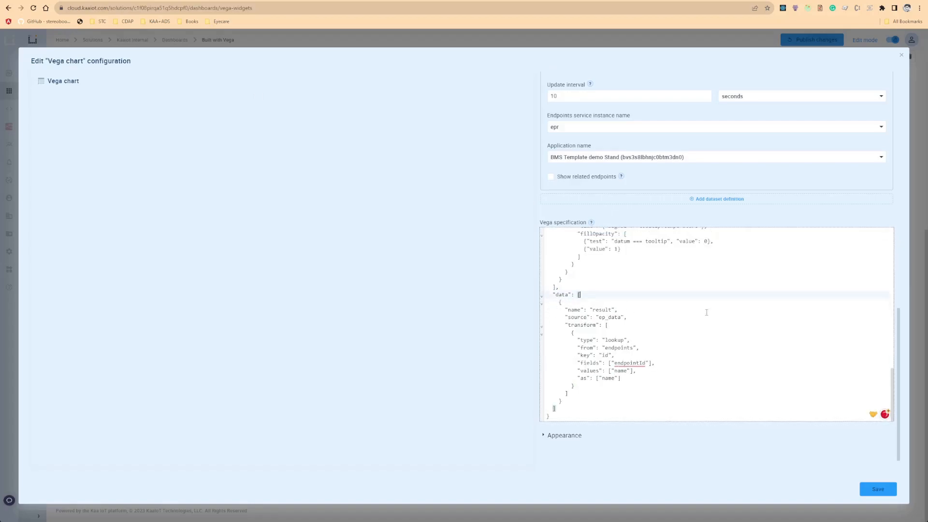
Remove the fixed width and height properties from the spec, then save the widget configuration.
{"action": "scroll", "coordinate": [682, 344], "scroll_direction": "up", "scroll_amount": 20}
{"action": "scroll", "coordinate": [648, 344], "scroll_direction": "down", "scroll_amount": 3}
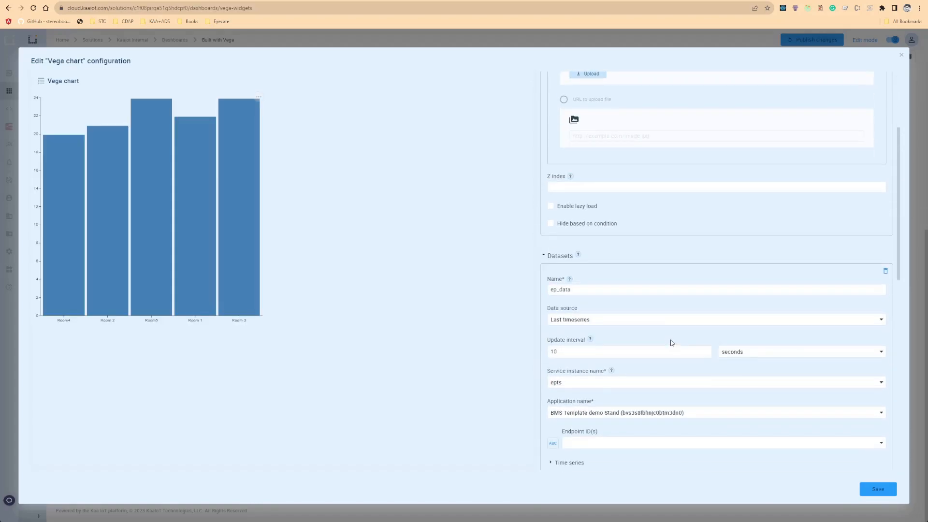
{"action": "scroll", "coordinate": [671, 343], "scroll_direction": "down", "scroll_amount": 6}
{"action": "left_click_drag", "start_coordinate": [597, 256], "coordinate": [531, 256]}
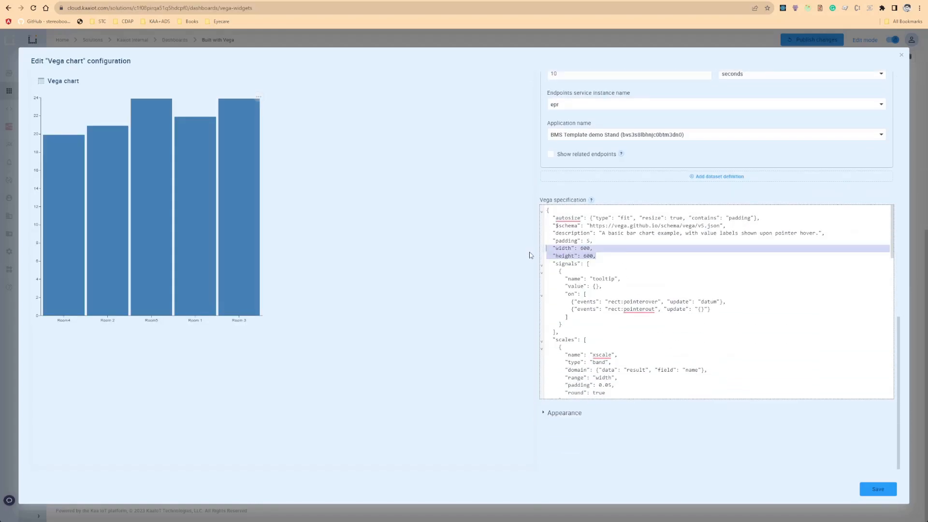
{"action": "key", "text": "BackSpace"}
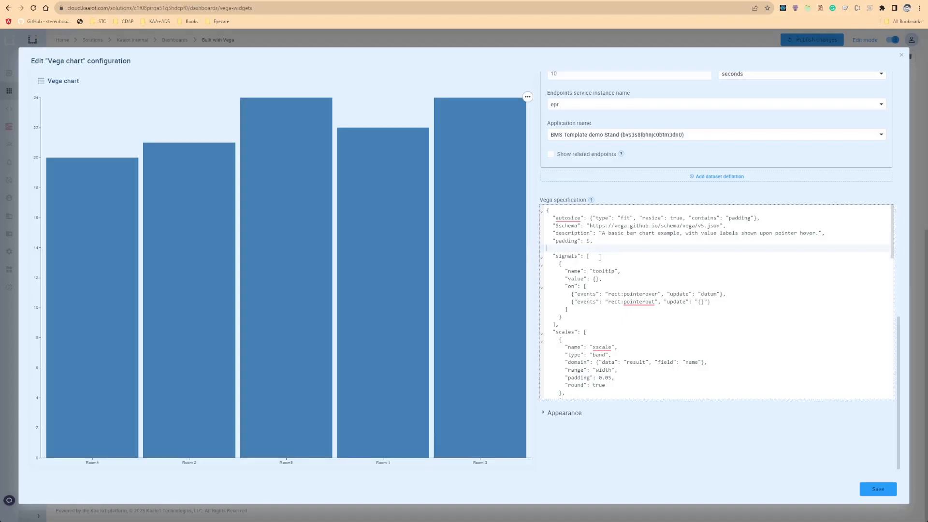
{"action": "left_click", "coordinate": [564, 415]}
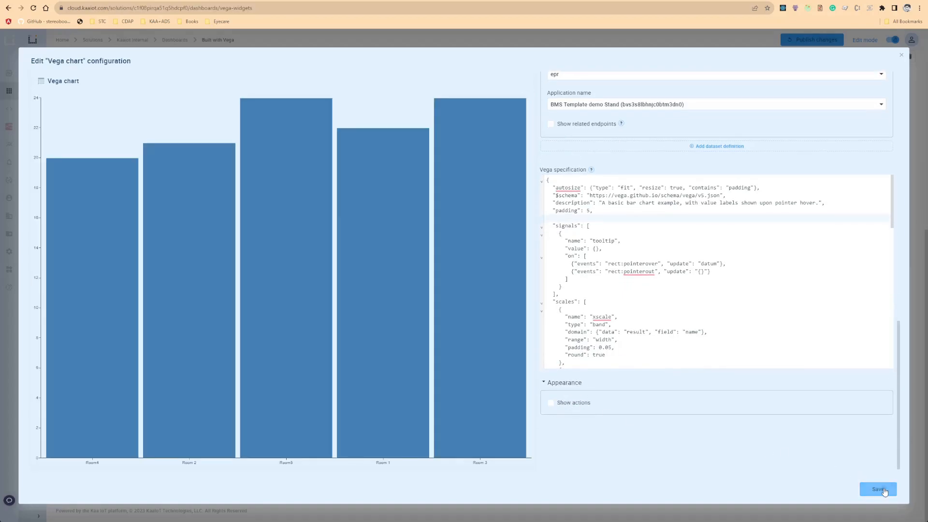
{"action": "left_click", "coordinate": [884, 490]}
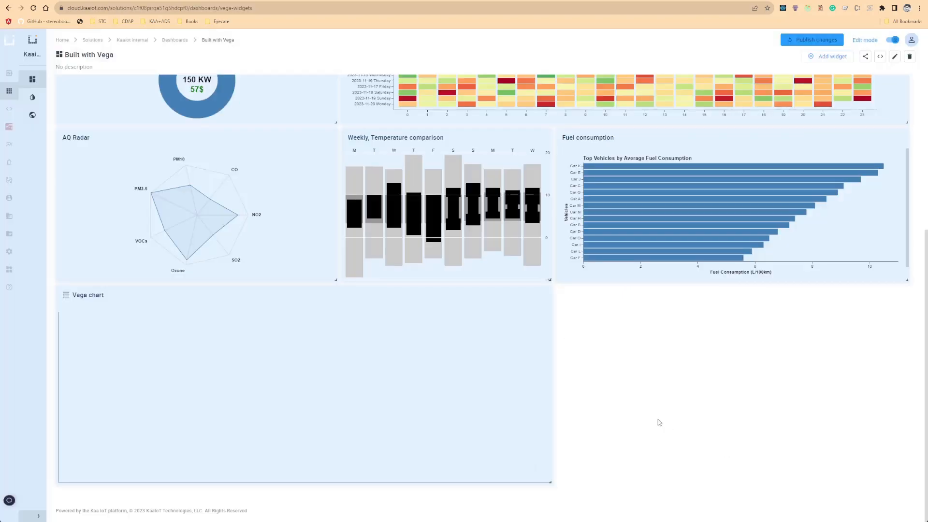